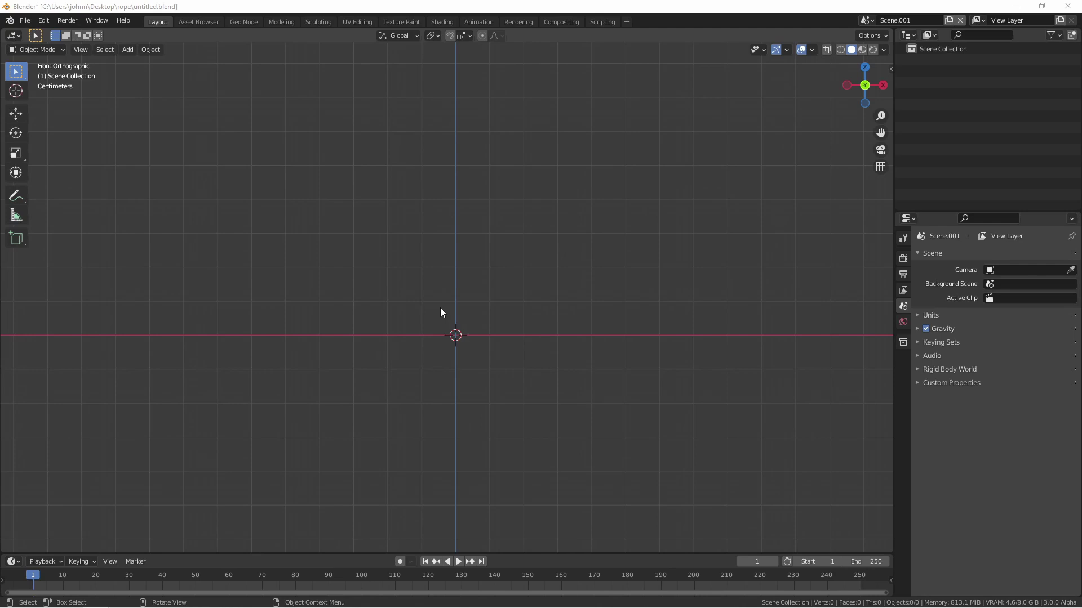
- Add a mesh circle at the origin and scale it down to a small profile facing the front view
scroll(441, 309, up, 3)
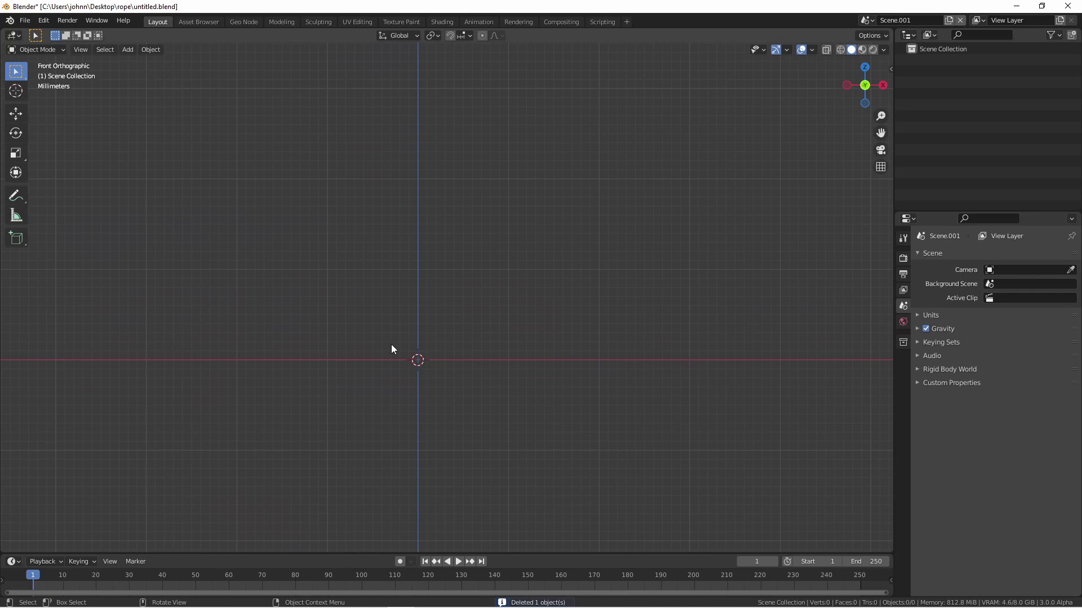
key(shift+a)
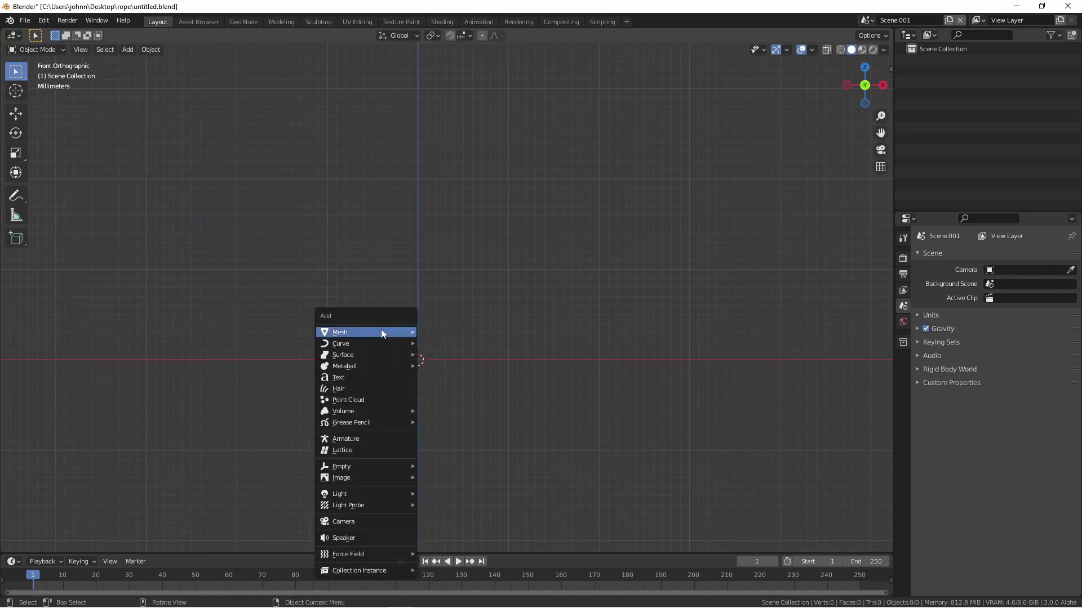
mouse_move(381, 329)
click(464, 355)
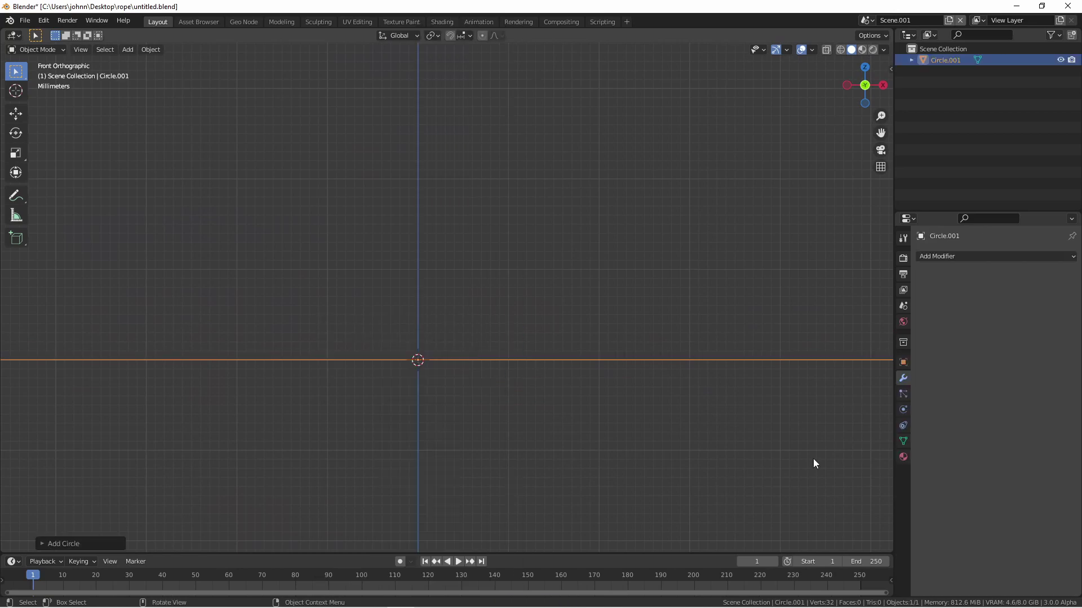
key(s)
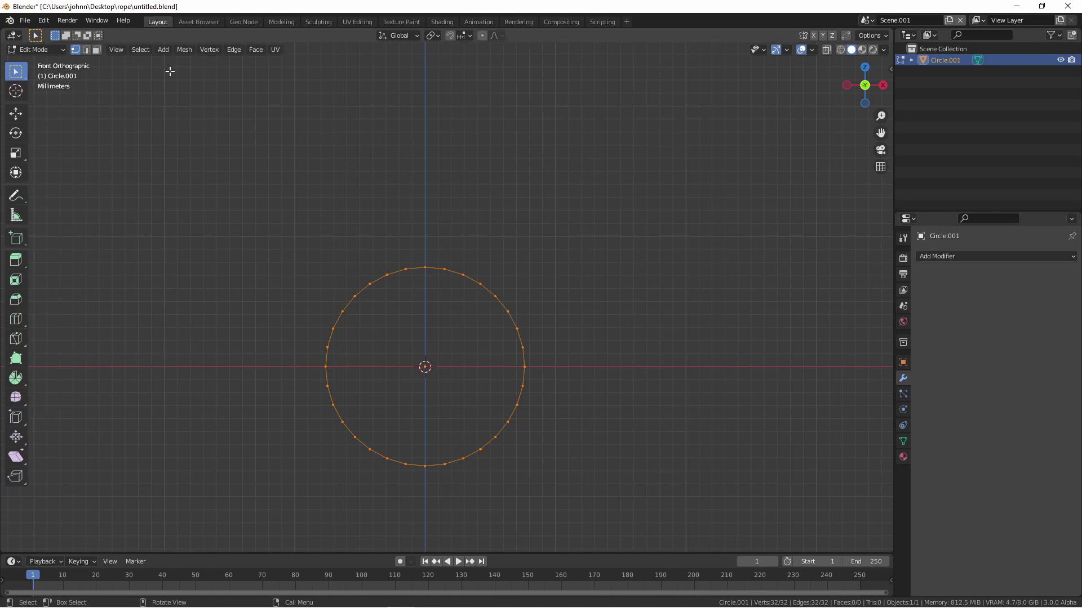
- Search the add-on preferences for "loop" to check whether the LoopTools add-on is enabled
click(44, 20)
click(82, 191)
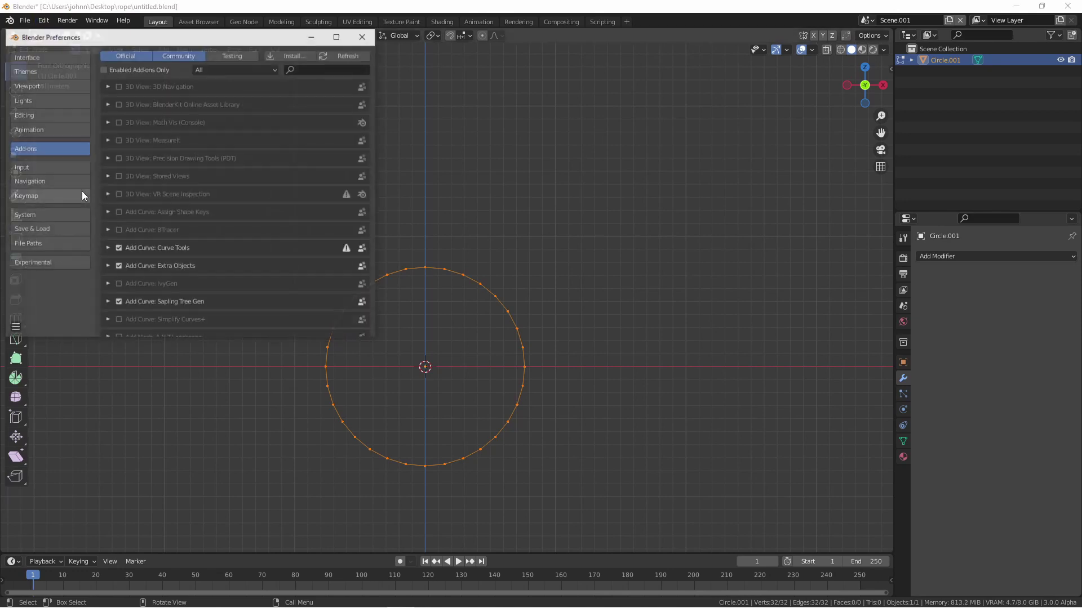
click(308, 71)
text(loop)
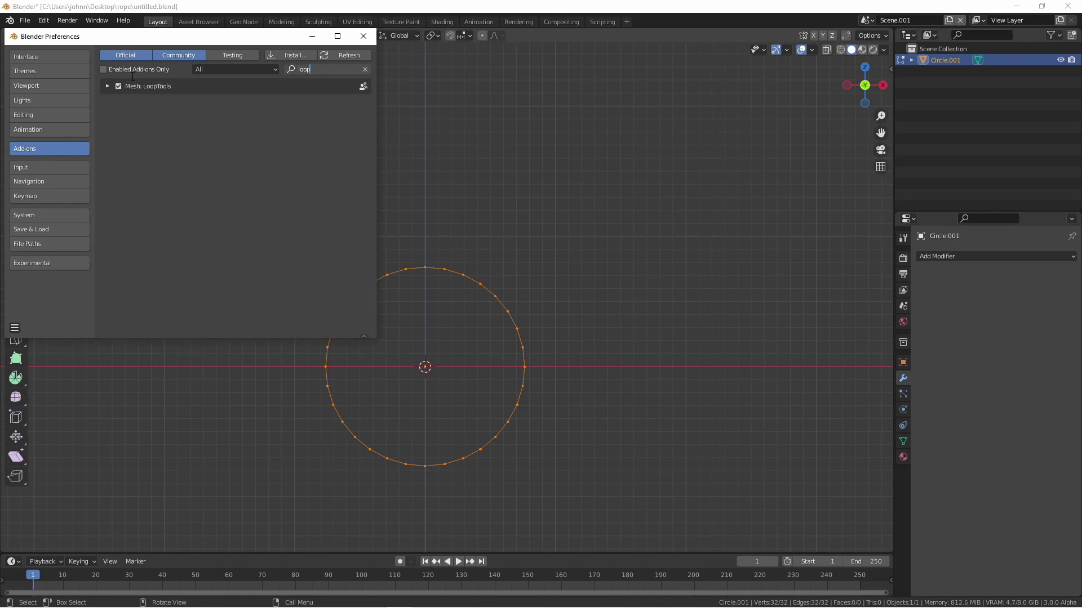
click(364, 35)
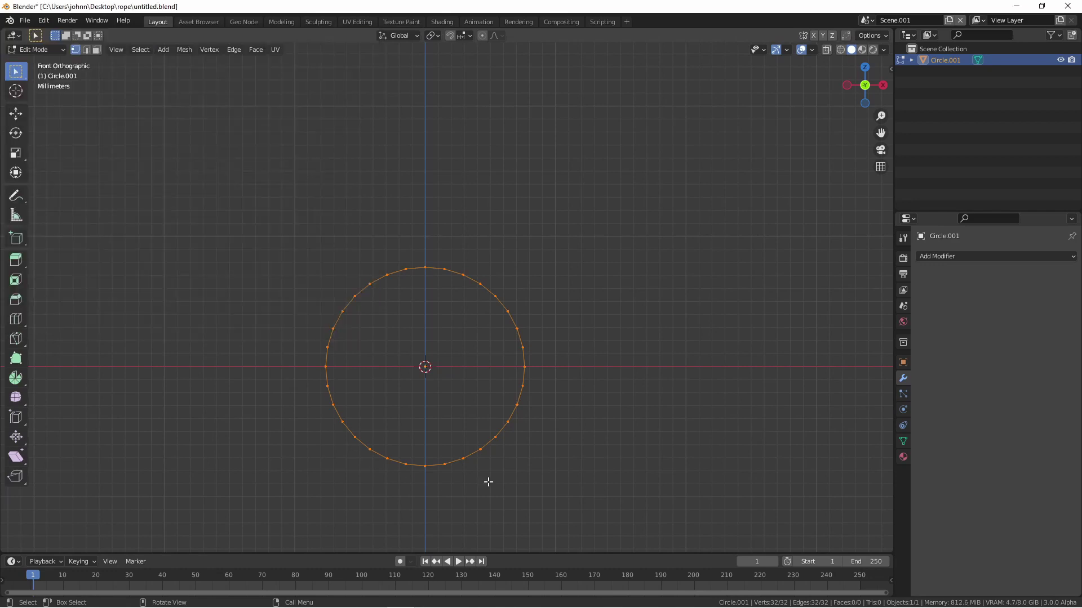
- Apply LoopTools Circle with a custom radius of 0.005 to the circle's vertices and shift it along X, just left of the origin
right_click(430, 289)
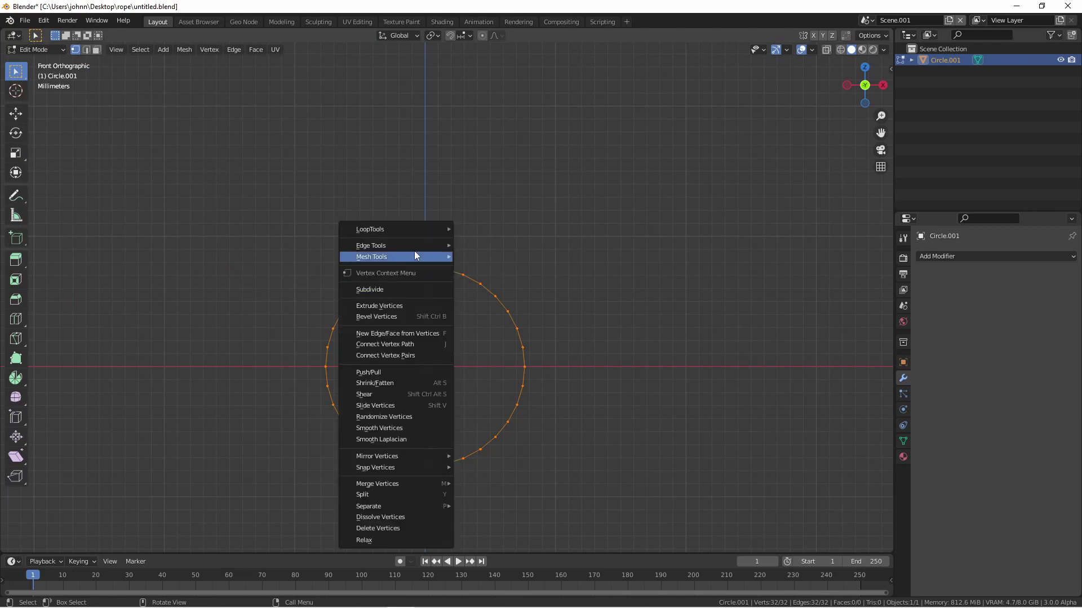
mouse_move(407, 228)
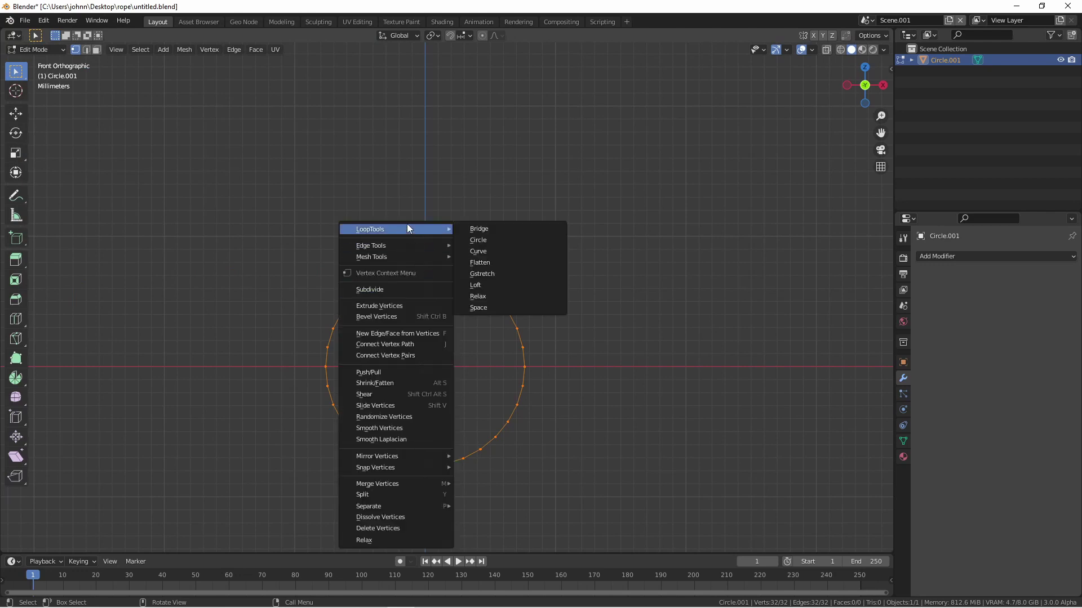
click(507, 239)
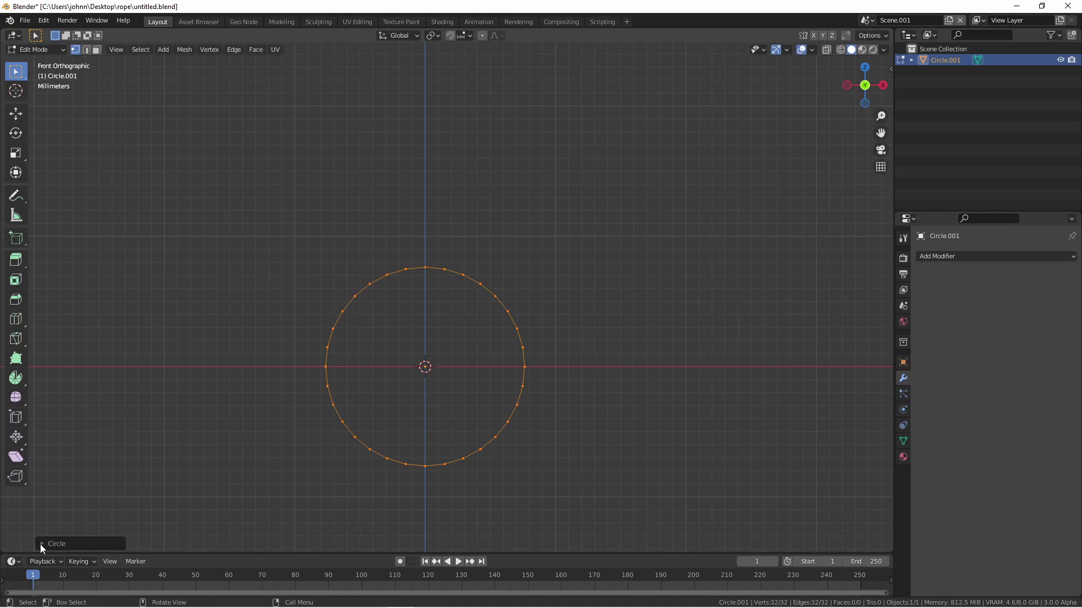
click(42, 544)
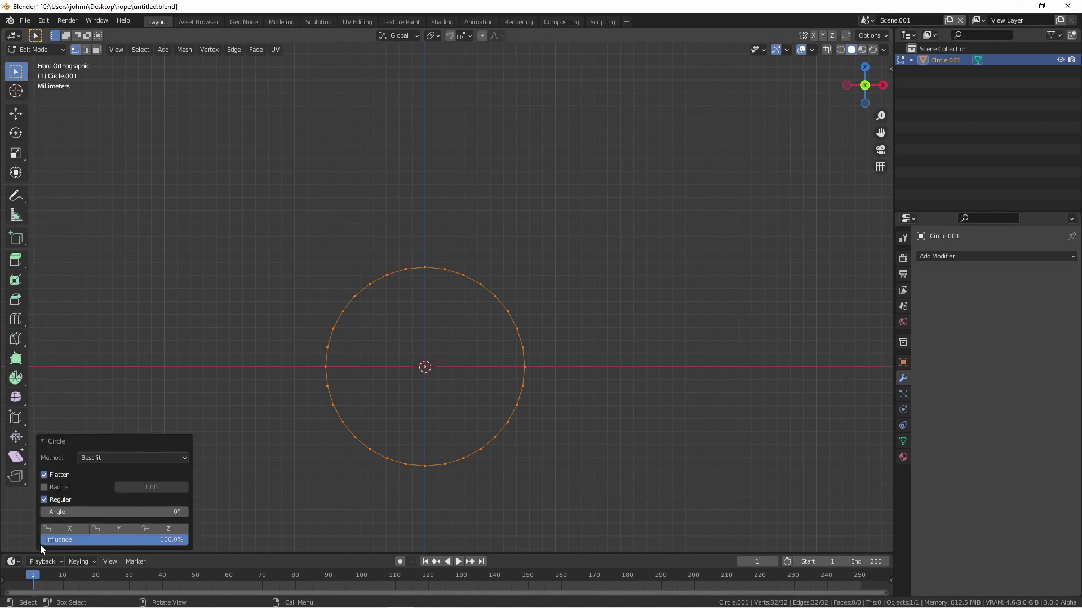
click(44, 487)
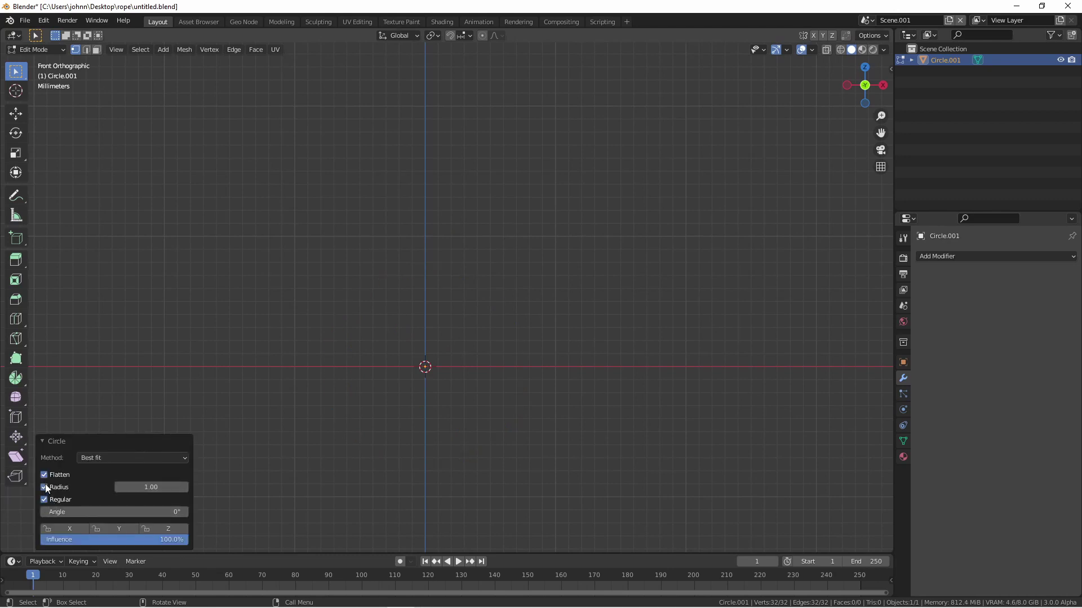
click(164, 487)
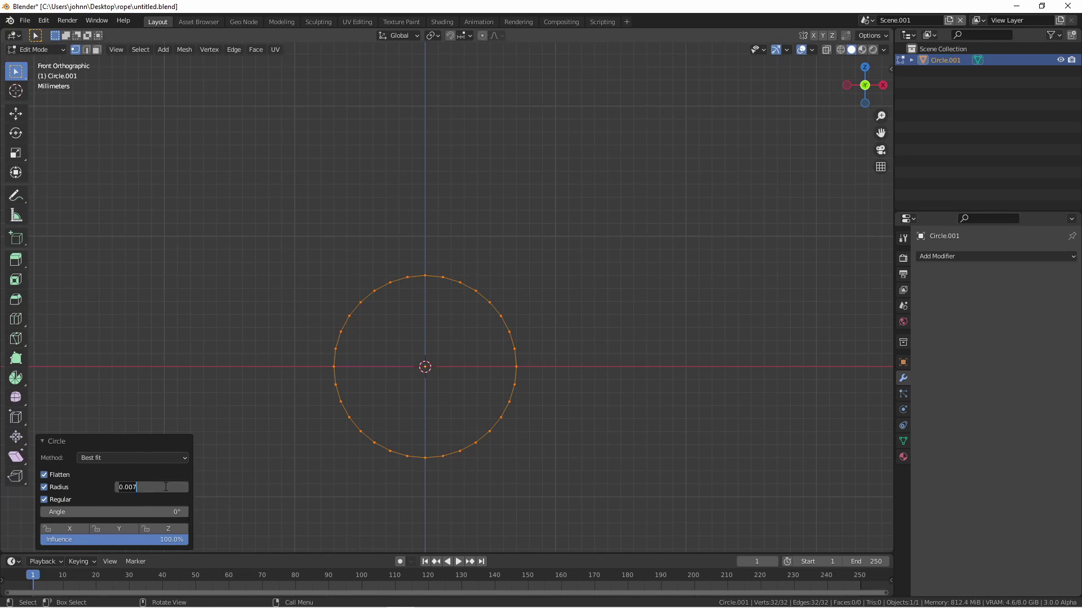
text(.005)
key(Return)
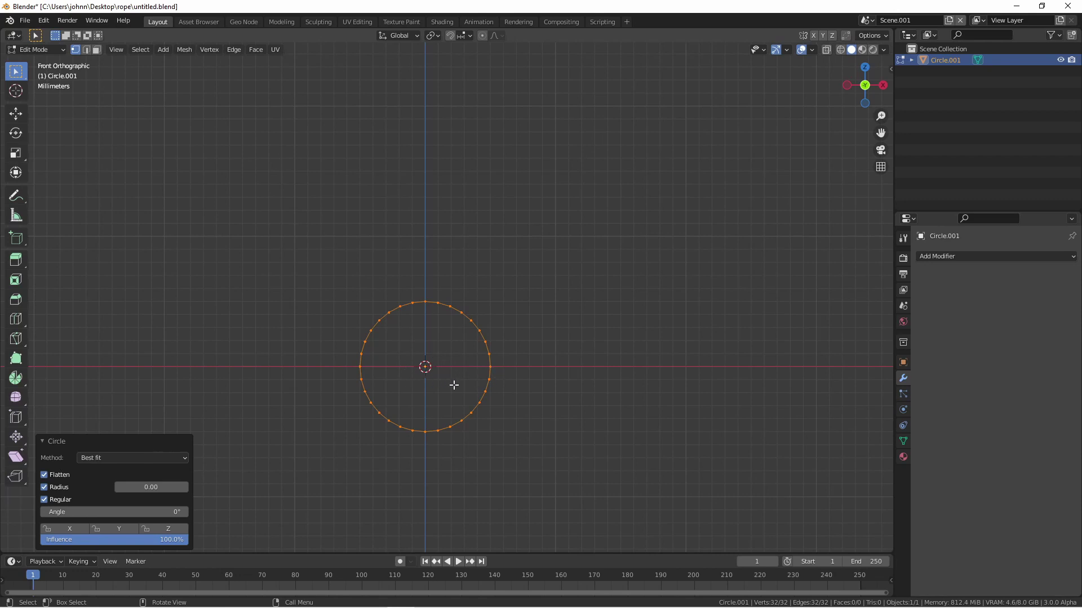
key(g)
key(x)
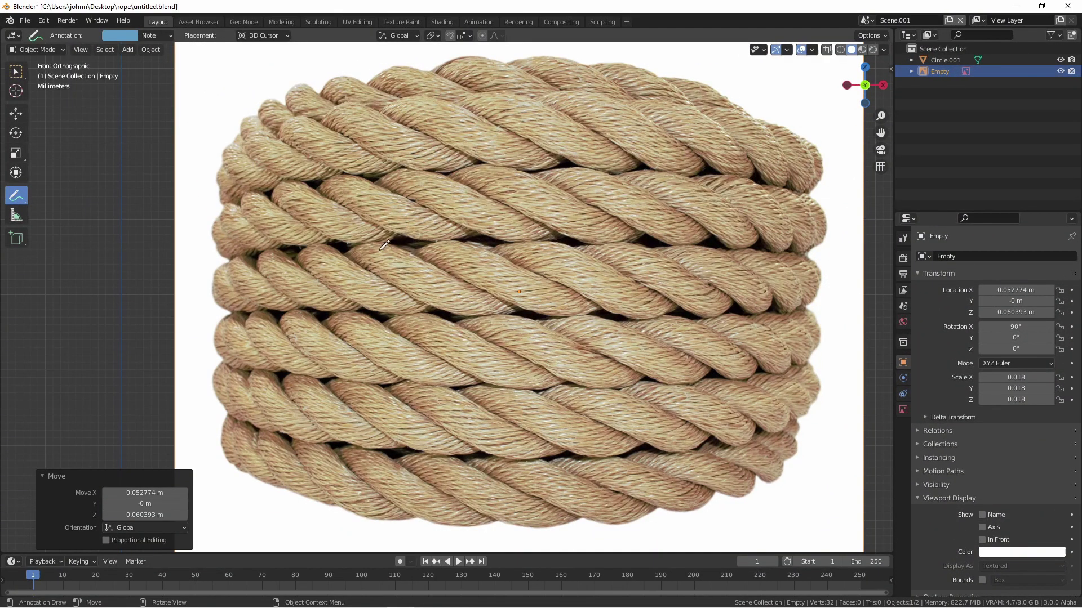
- Trace three neighbouring strands on the rope reference image with blue, green and red annotation curves
mouse_move(375, 248)
mouse_down()
mouse_move(376, 270)
mouse_move(390, 254)
mouse_move(380, 273)
mouse_move(388, 238)
mouse_move(379, 270)
mouse_move(391, 261)
mouse_move(475, 301)
mouse_move(614, 253)
mouse_move(608, 264)
mouse_up()
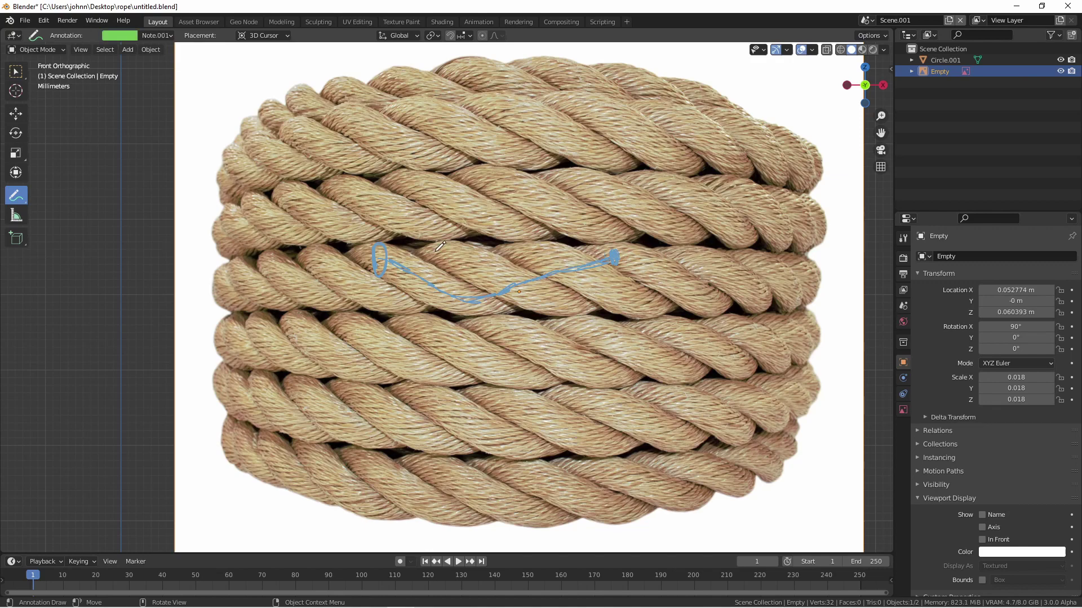
mouse_move(443, 244)
mouse_down()
mouse_move(443, 272)
mouse_move(448, 250)
mouse_move(574, 301)
mouse_move(698, 264)
mouse_up()
mouse_move(524, 243)
mouse_down()
mouse_move(518, 264)
mouse_move(534, 270)
mouse_move(527, 247)
mouse_move(645, 297)
mouse_move(752, 258)
mouse_move(747, 273)
mouse_up()
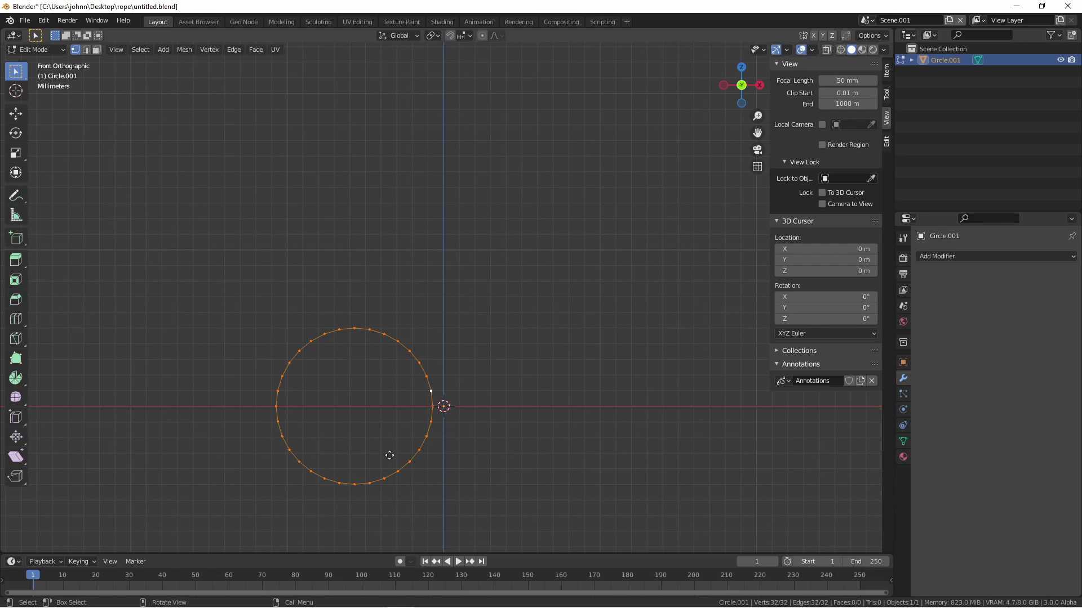
- Raise the circle about 0.005 m along Z so that its lowest point rests on the X axis
key(g)
key(z)
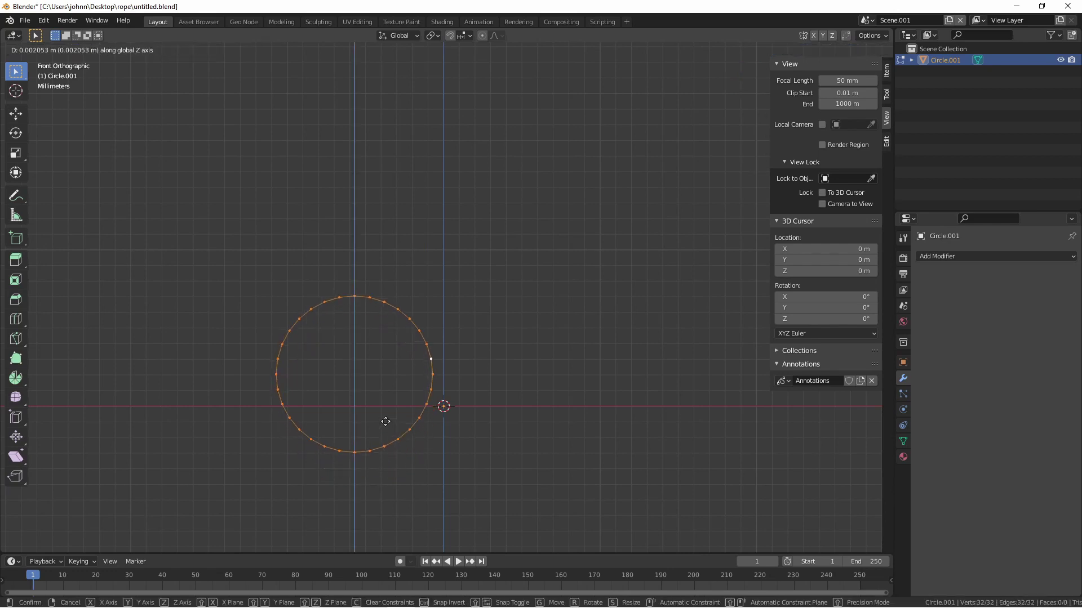
click(379, 377)
- Duplicate the circle twice upward along Z, each copy offset about 0.01 m, to stack three touching circles
scroll(391, 401, down, 3)
key(shift+d)
key(x)
key(Escape)
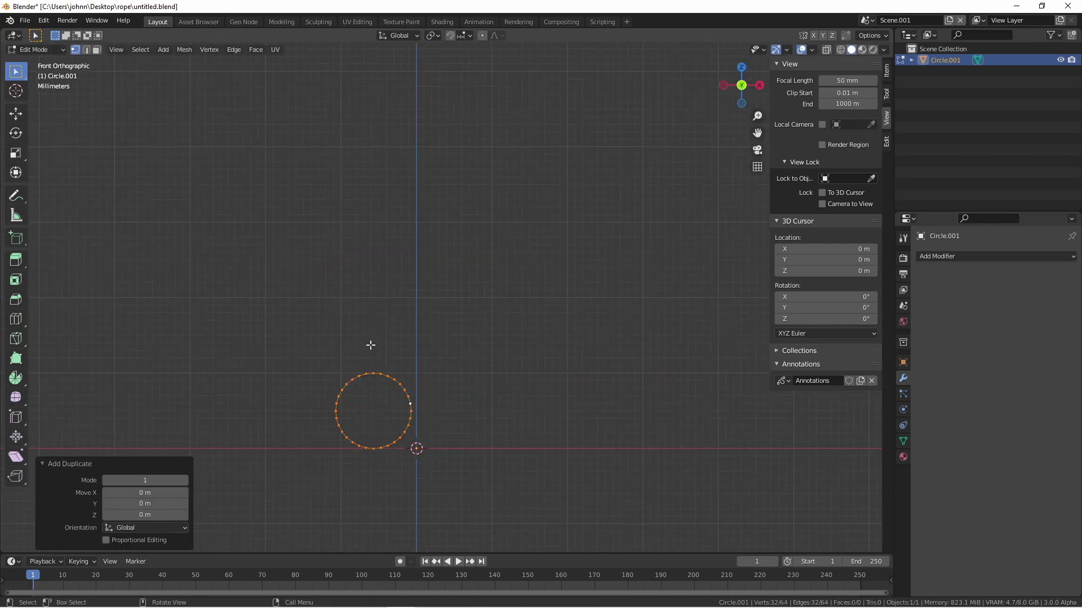
key(g)
key(z)
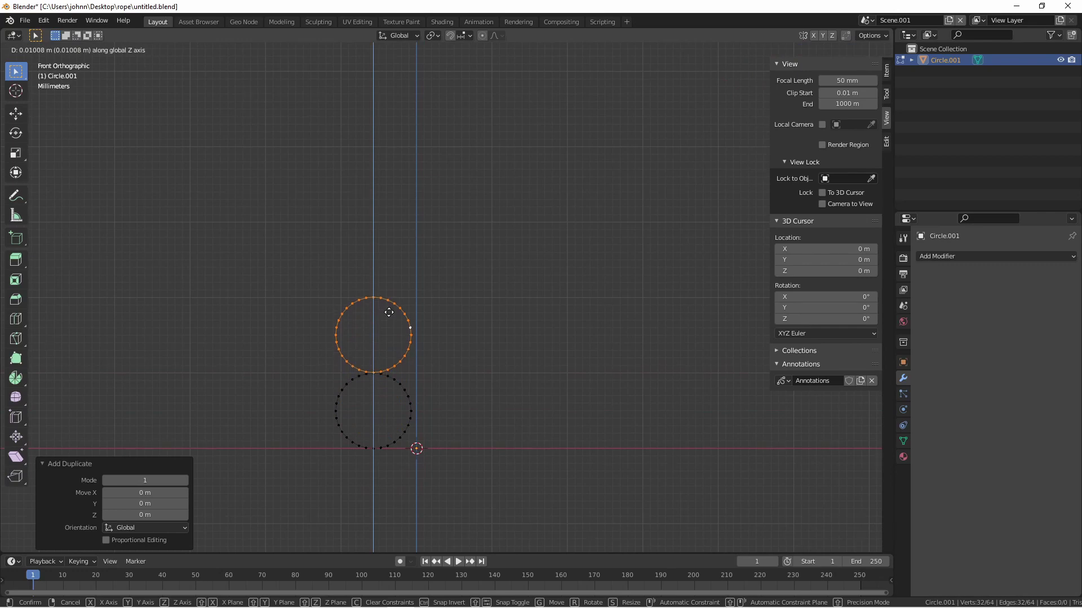
click(388, 311)
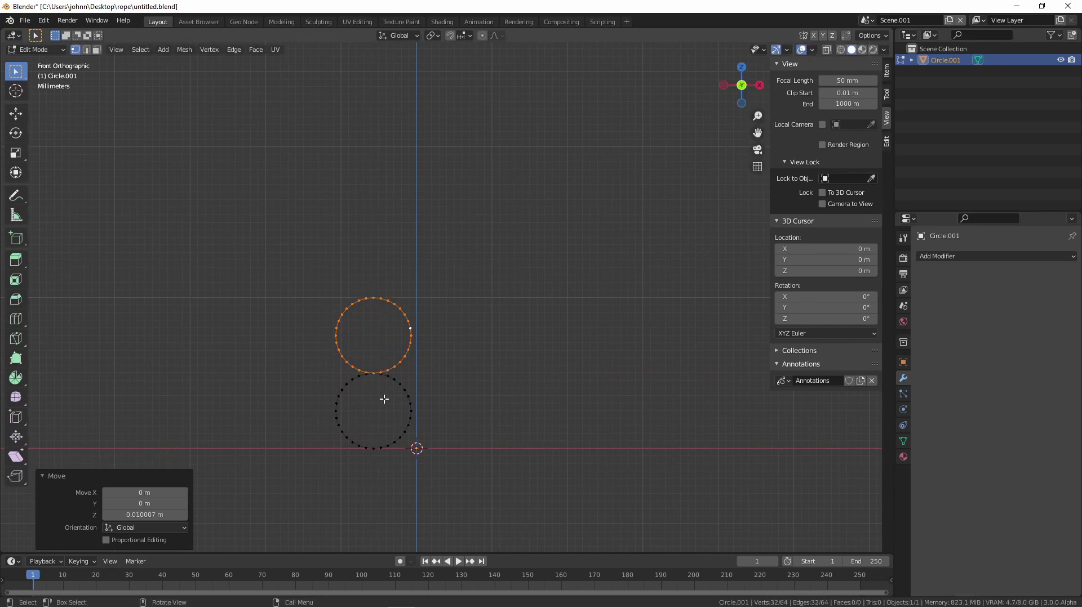
key(shift+d)
key(z)
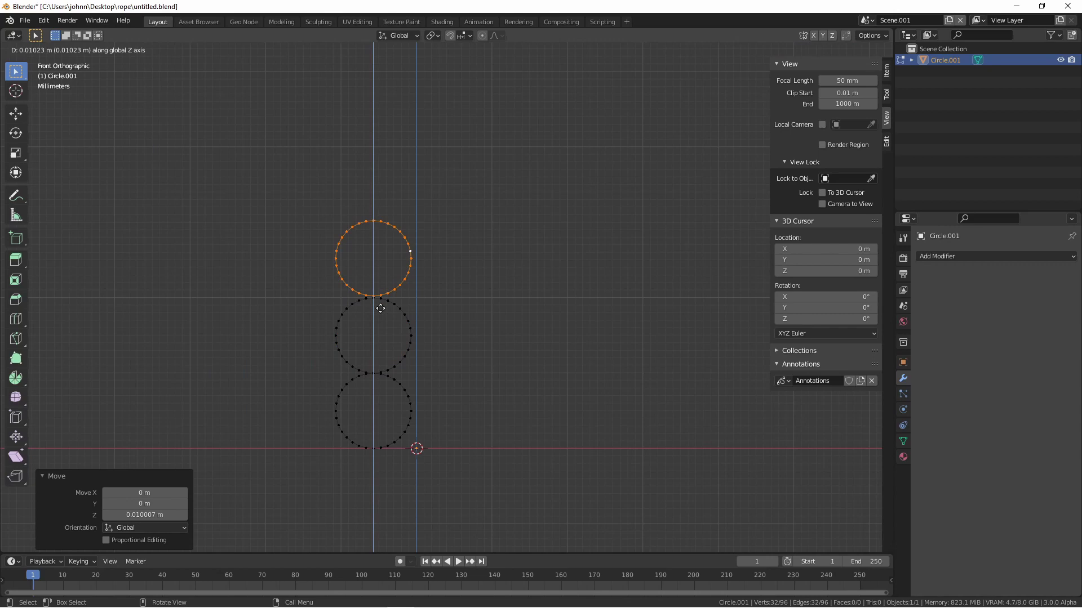
click(380, 310)
- Return to Object Mode and apply the scale of the three-circle object
key(Tab)
key(ctrl+a)
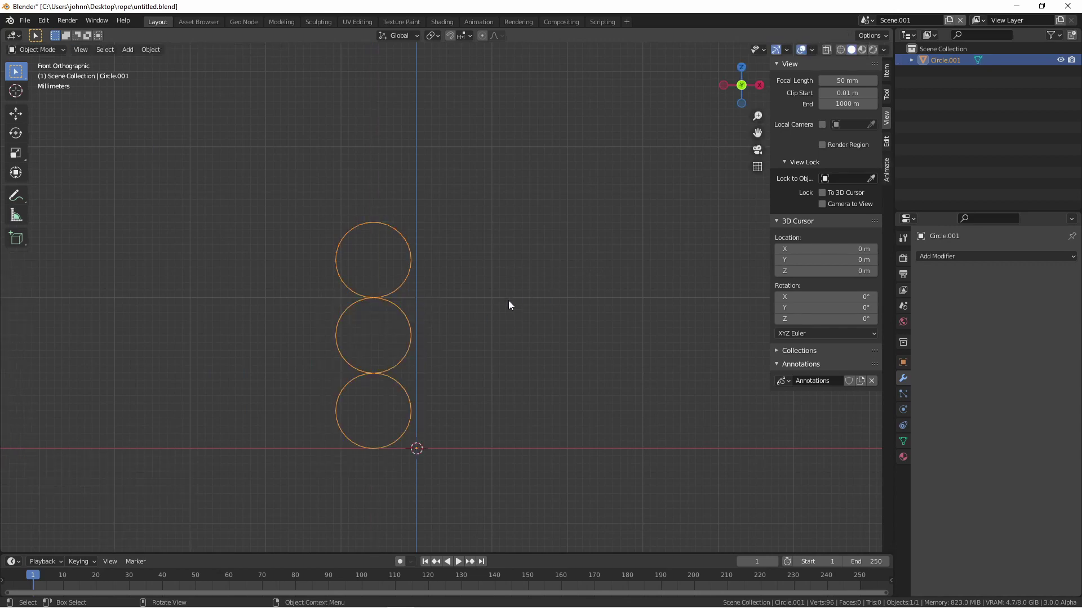
key(ctrl+a)
key(s)
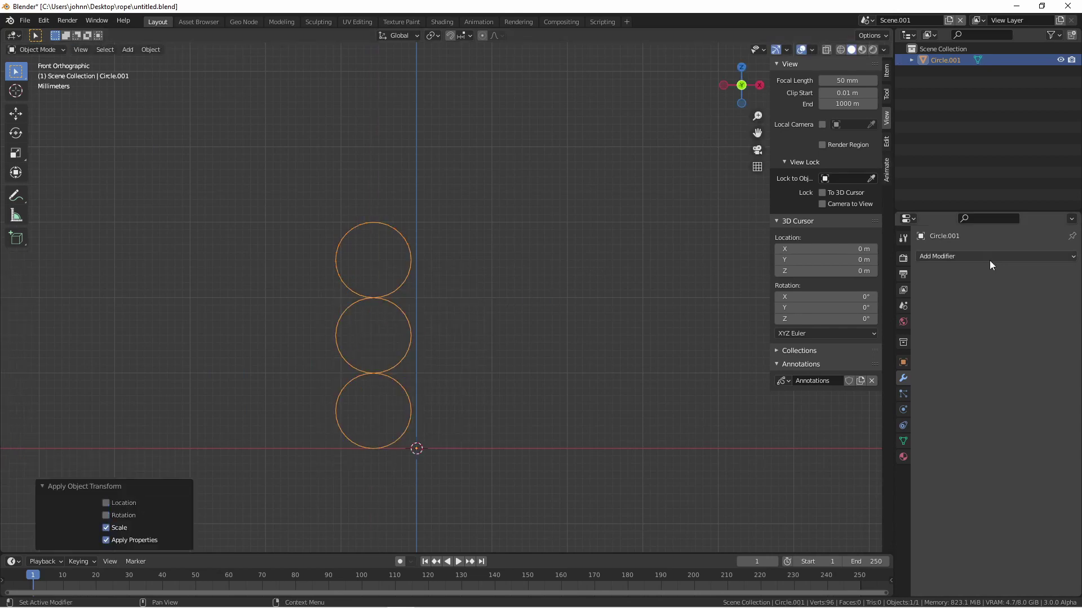
- Add a Screw modifier around the Z axis to the stacked circles and check the shape from an angle and the front
click(987, 257)
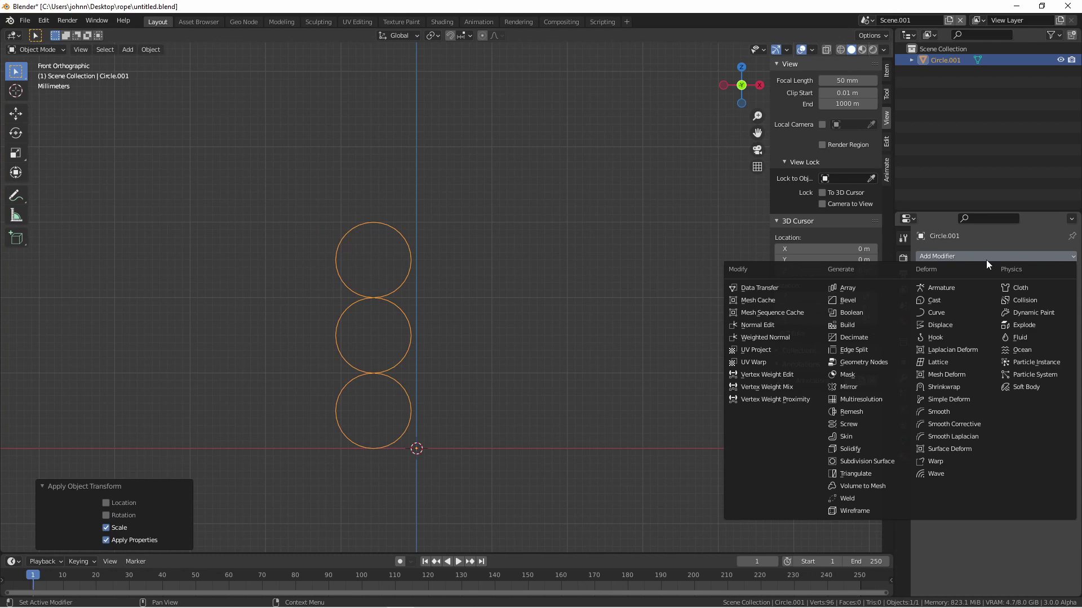
click(883, 421)
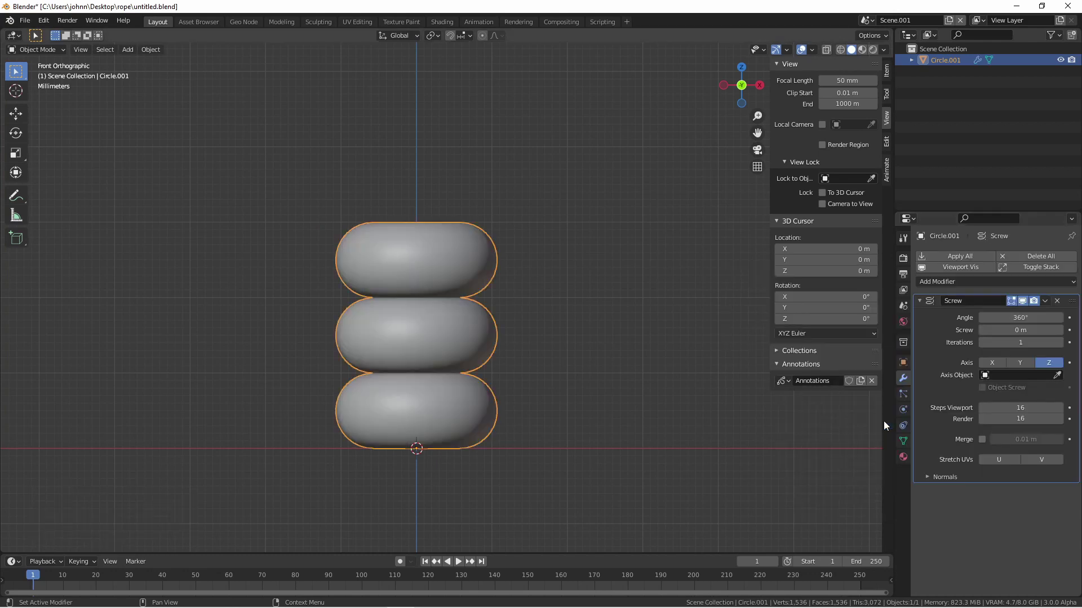
middle_drag(884, 421, 443, 180)
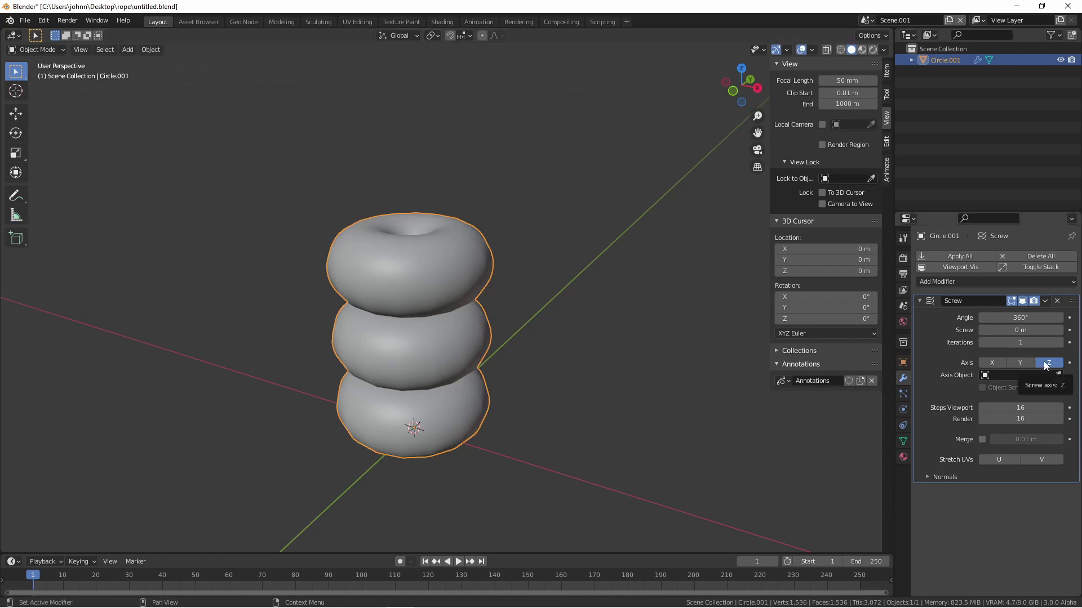
key(KP_1)
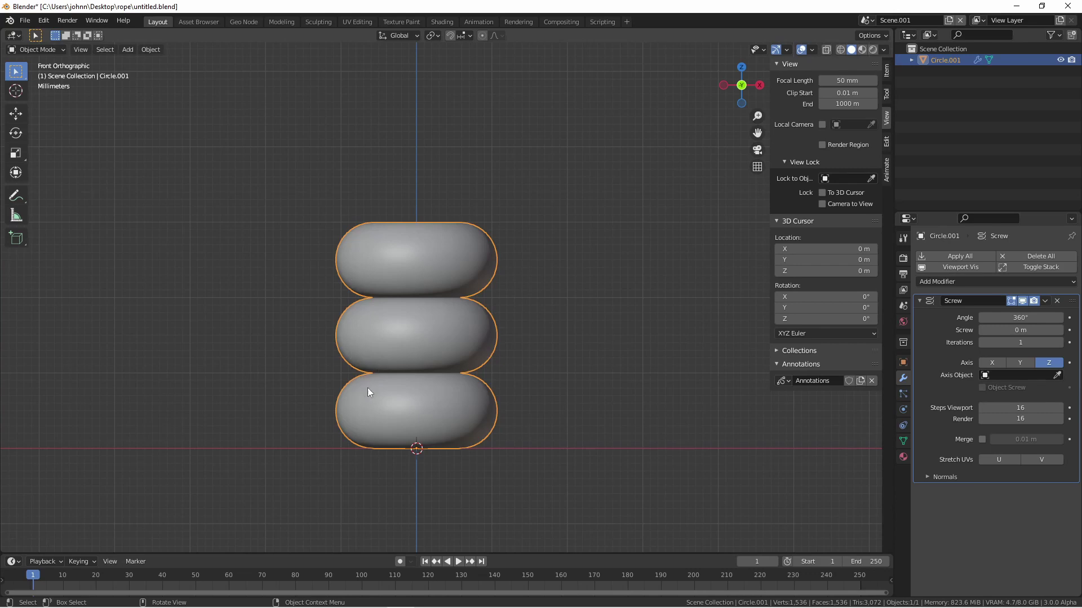
- Set the Screw modifier's screw offset to 30 mm and inspect the twisted strands
click(1023, 331)
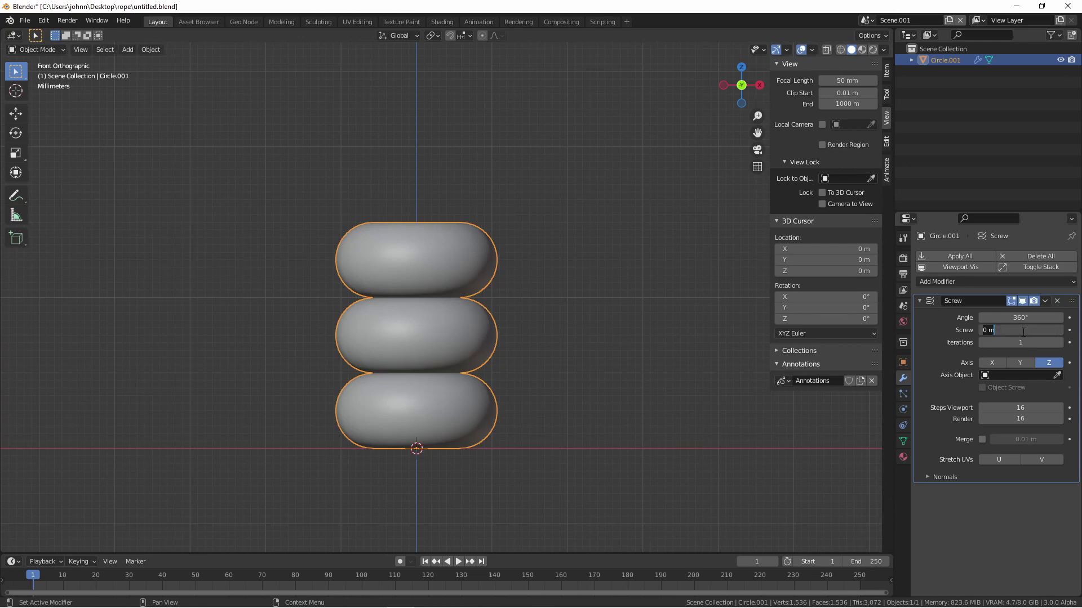
text(30mm)
key(Return)
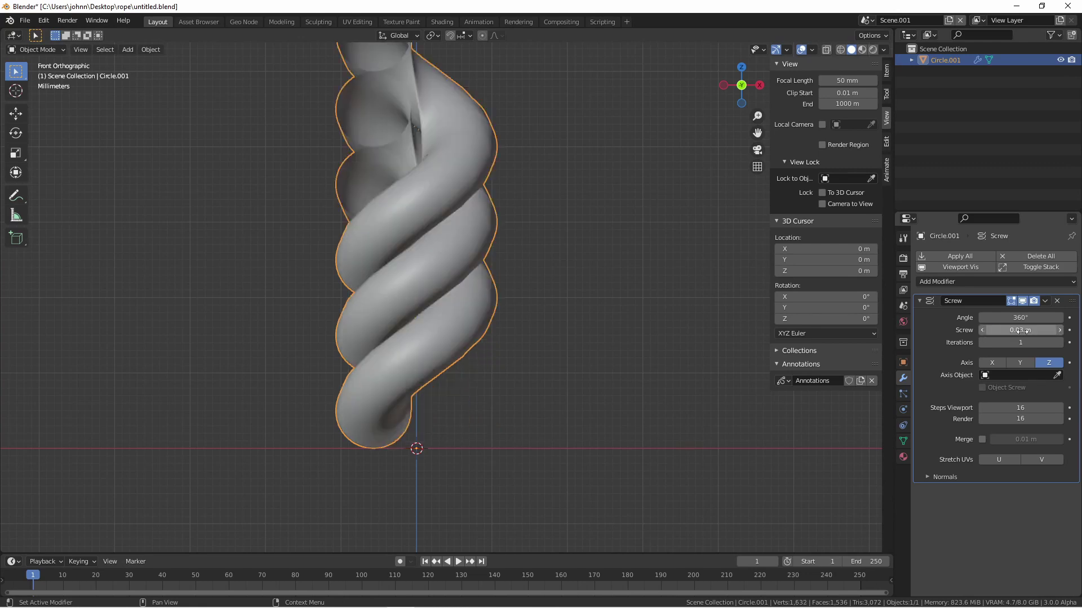
middle_drag(225, 198, 424, 218)
key(KP_1)
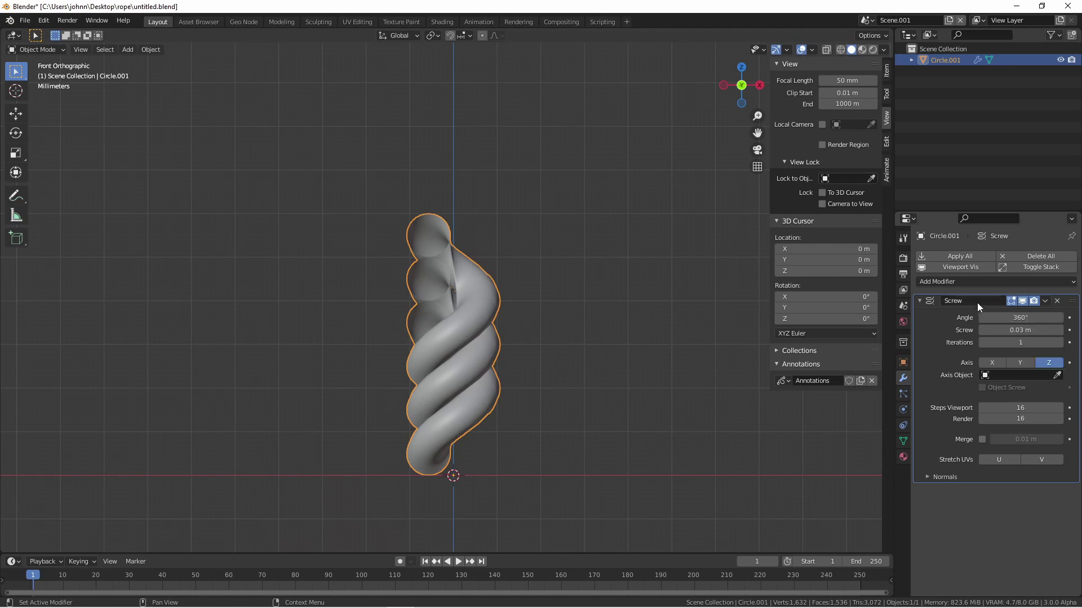
- Try extending the twisted strands by setting the Screw modifier's iterations to 22
click(1006, 342)
text(22)
key(Return)
scroll(580, 288, down, 10)
shift+middle_drag(619, 208, 557, 407)
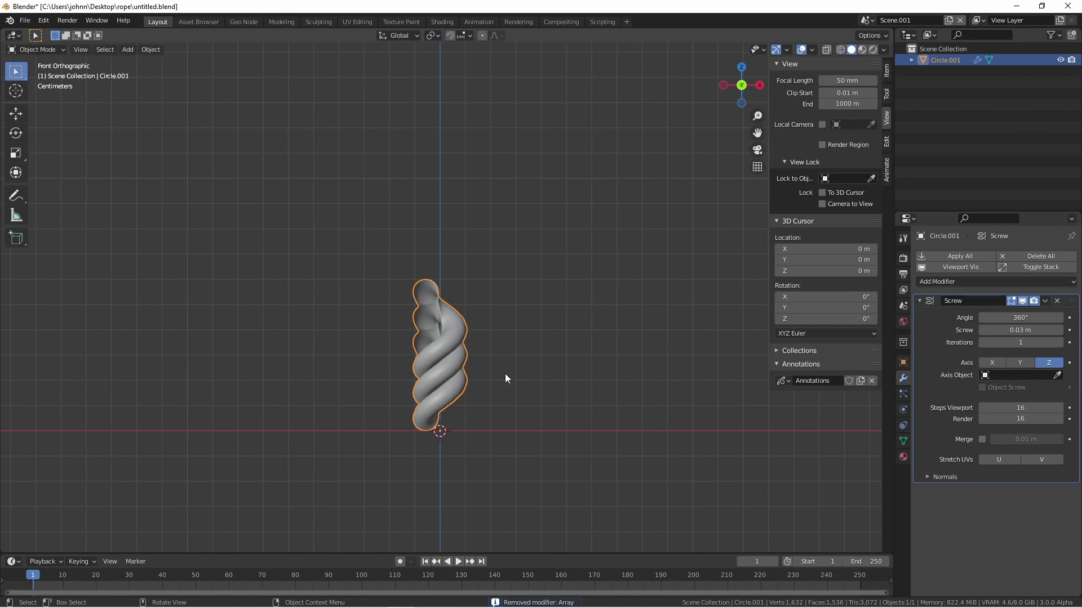
- Add an Array modifier to the twisted strands, with Relative Offset disabled and Constant Offset enabled
click(944, 281)
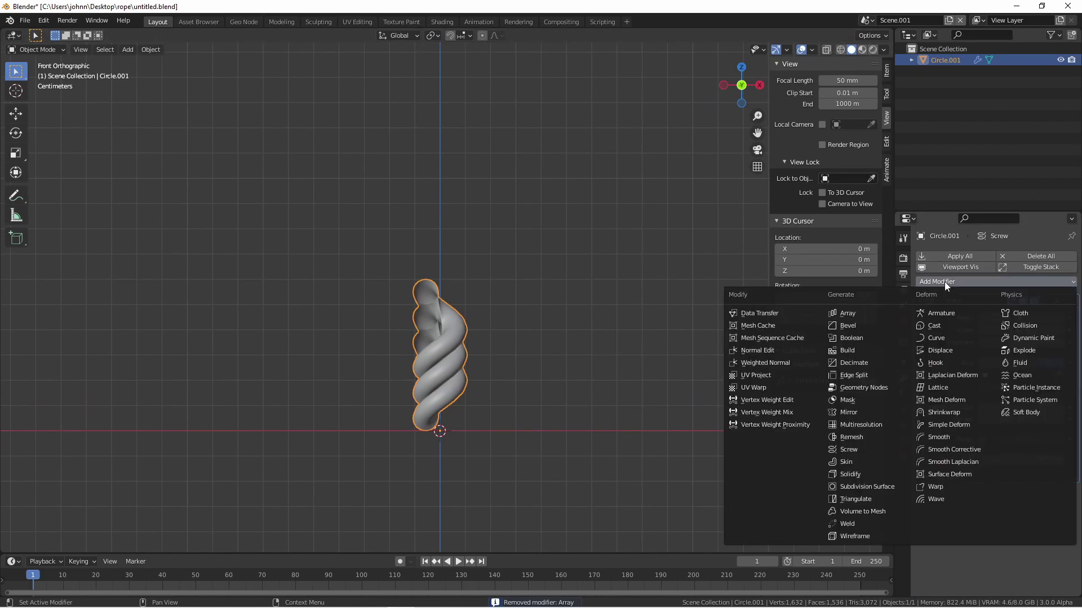
click(846, 314)
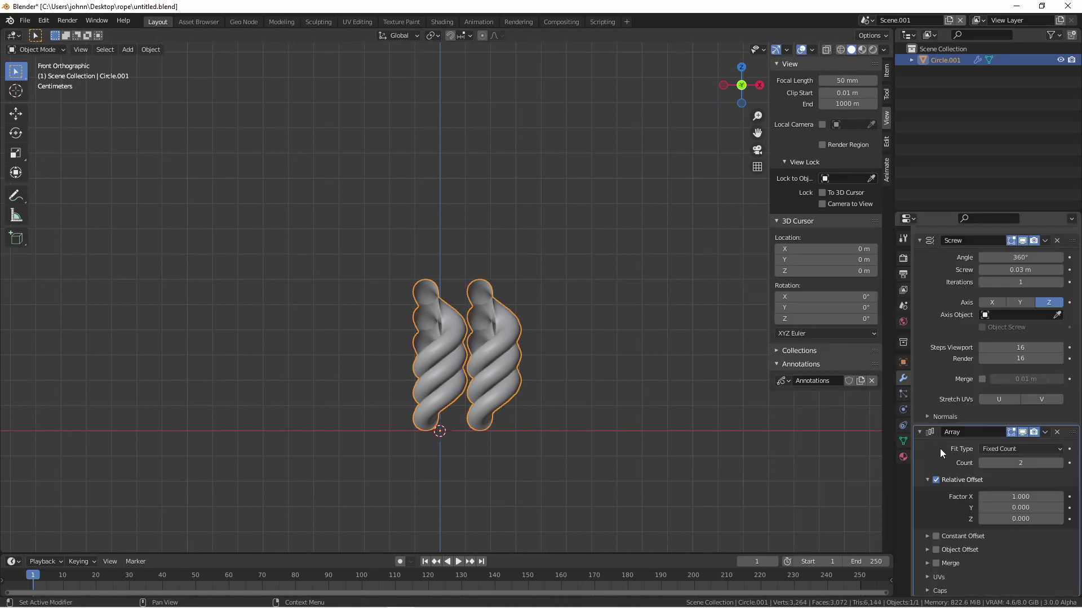
click(936, 481)
click(929, 536)
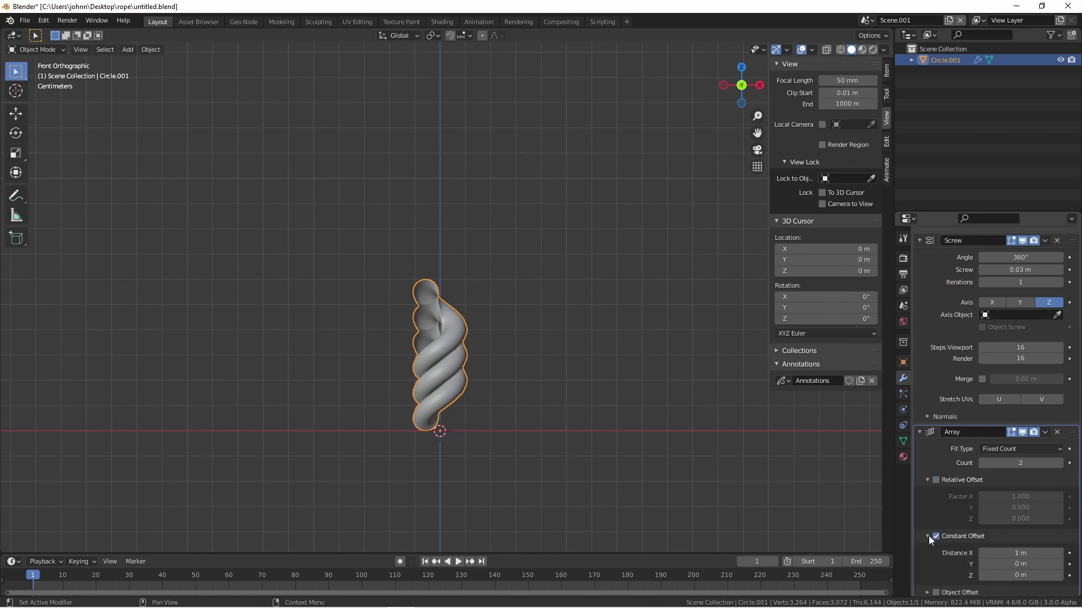
- Set the Array modifier's constant offset to 0.03 m along Z only and its count to 5
scroll(935, 495, down, 2)
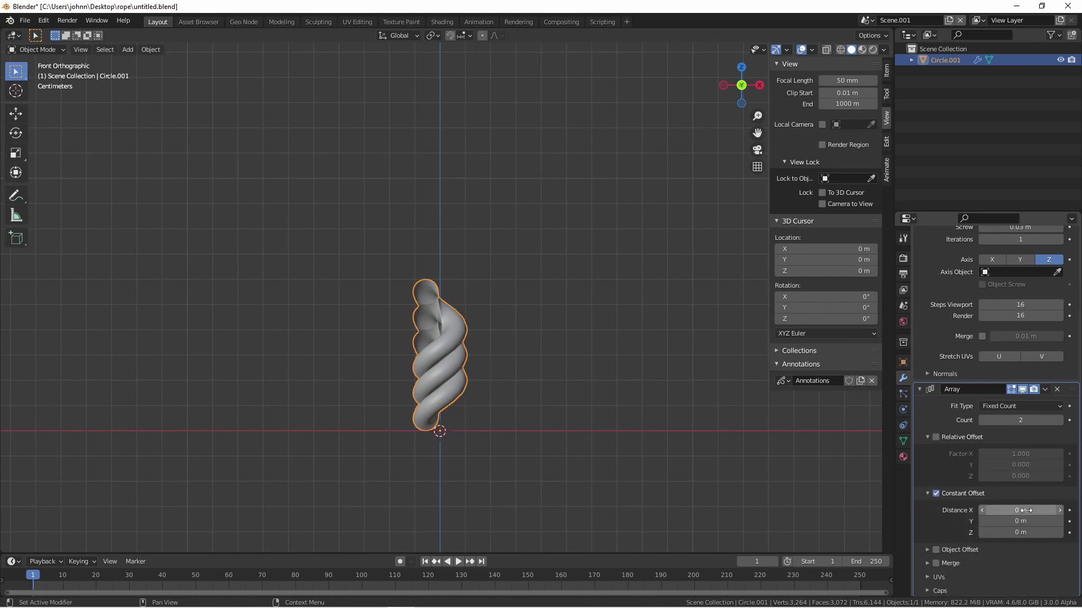
click(1010, 532)
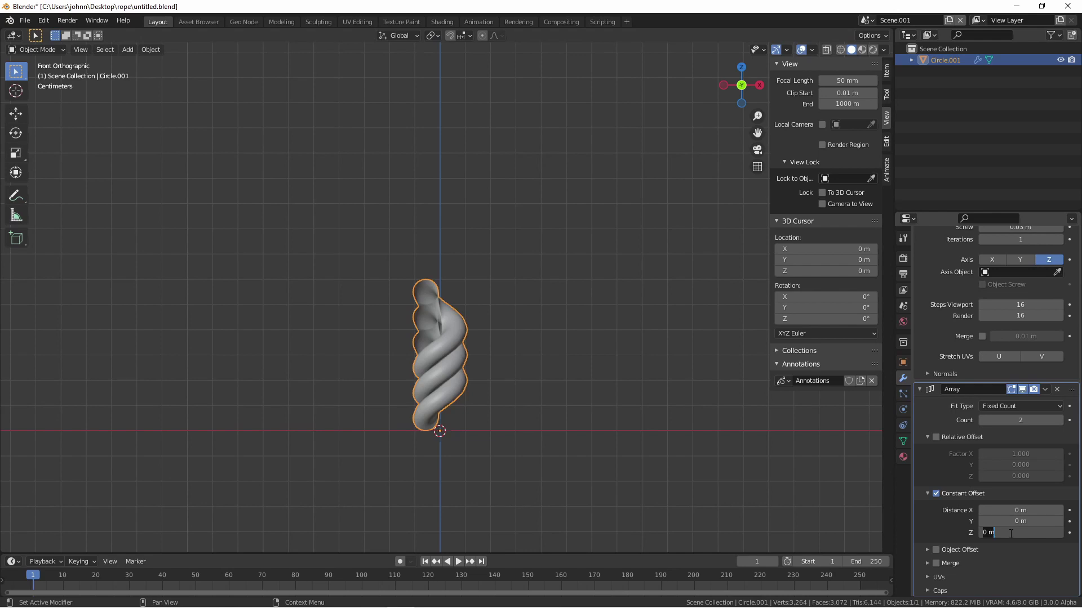
text(0.03)
key(Return)
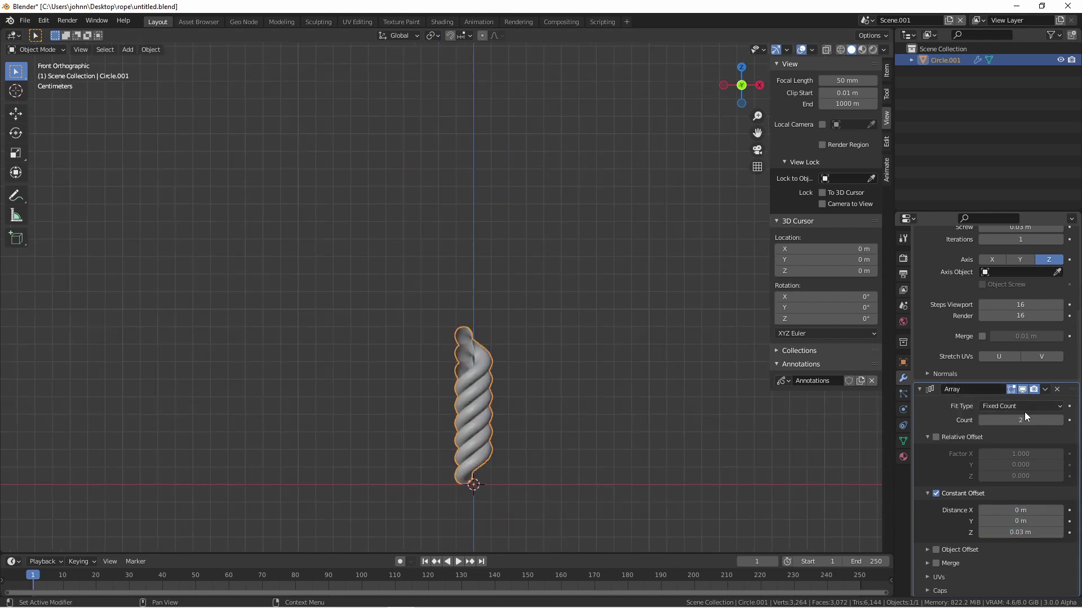
drag(1020, 420, 1042, 421)
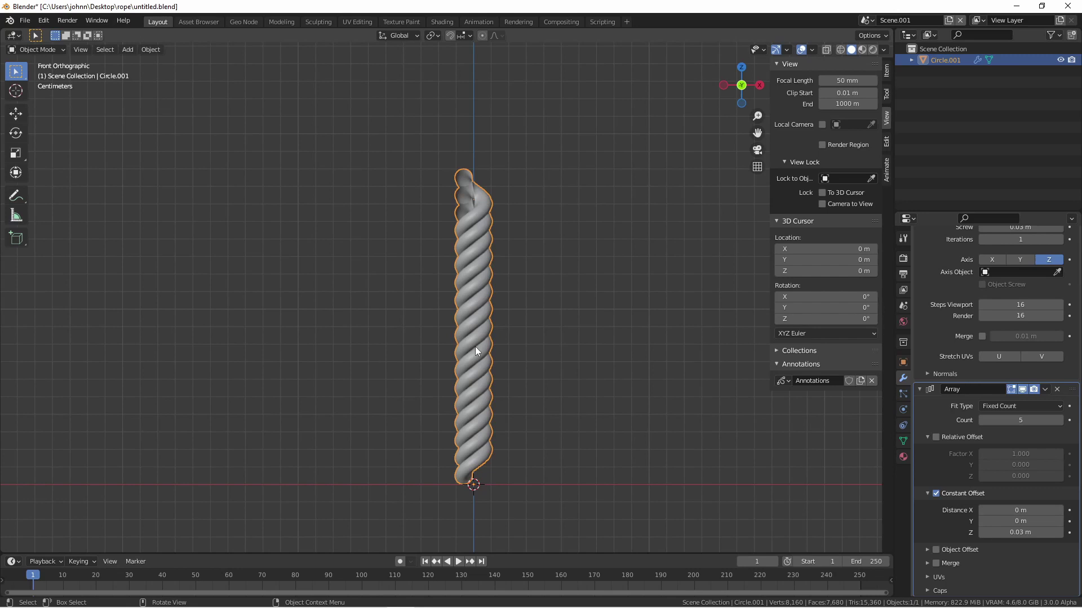
- Add a Bezier curve, rotate it upright in the front view and move it along the rope's axis
key(shift+a)
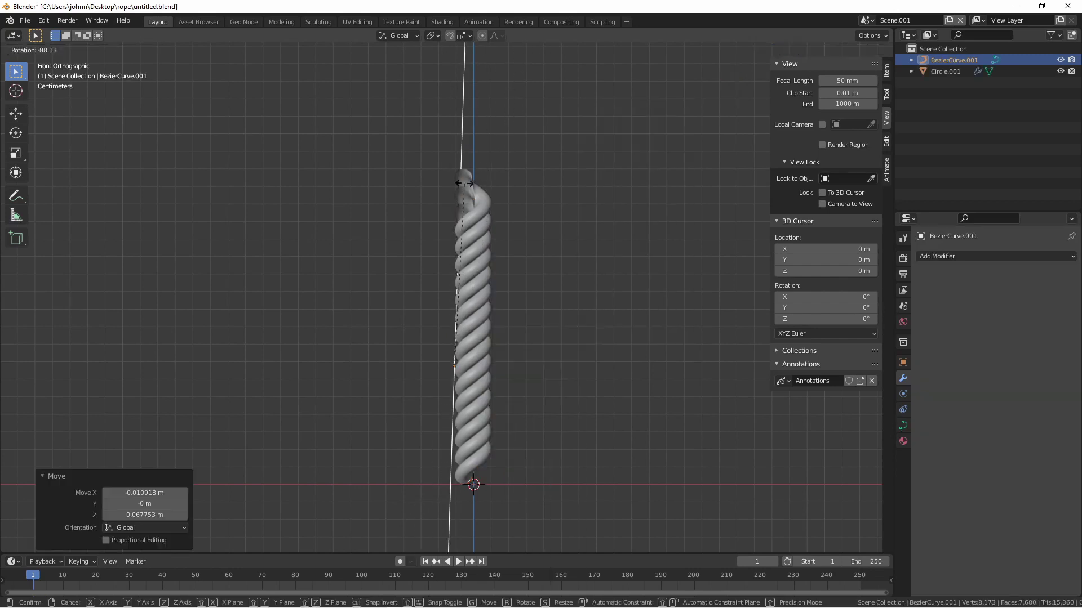
click(456, 182)
key(g)
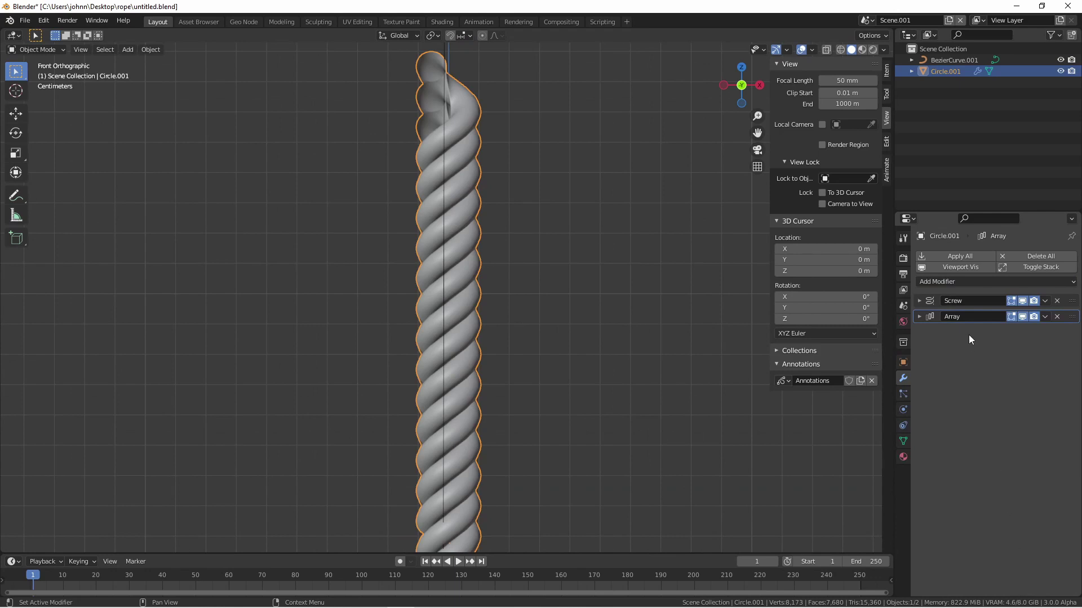
- Add a Curve modifier to the rope and assign the Bezier curve as its curve object
click(965, 280)
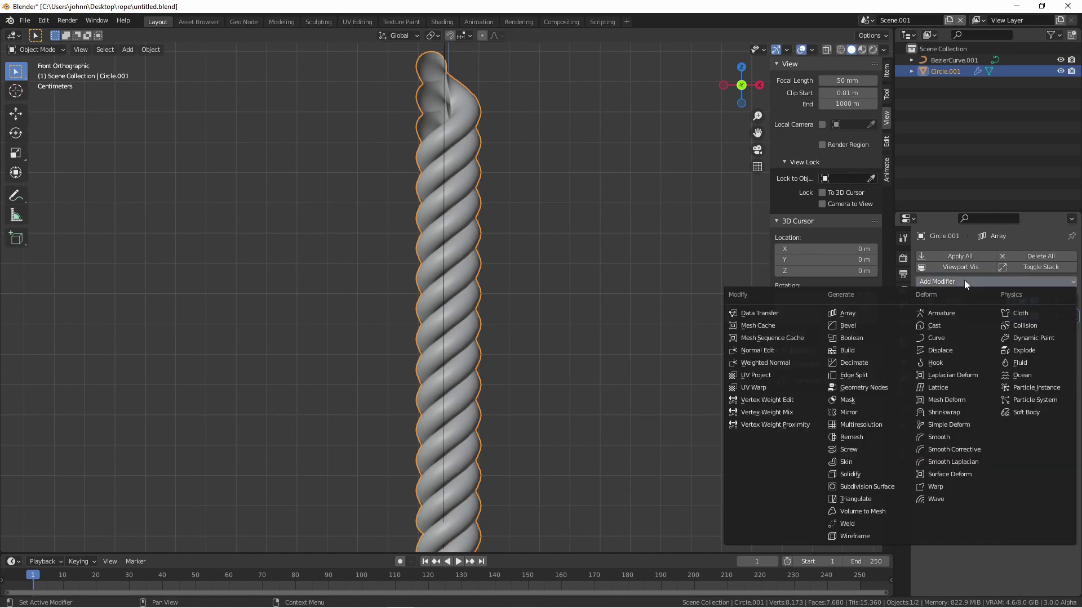
click(948, 337)
click(1057, 349)
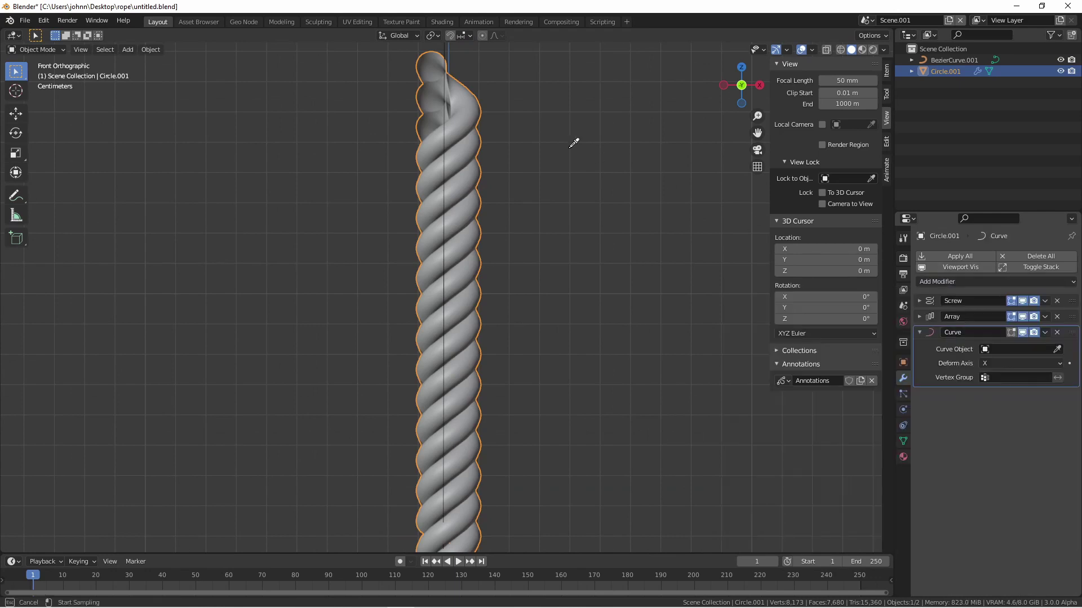
click(446, 49)
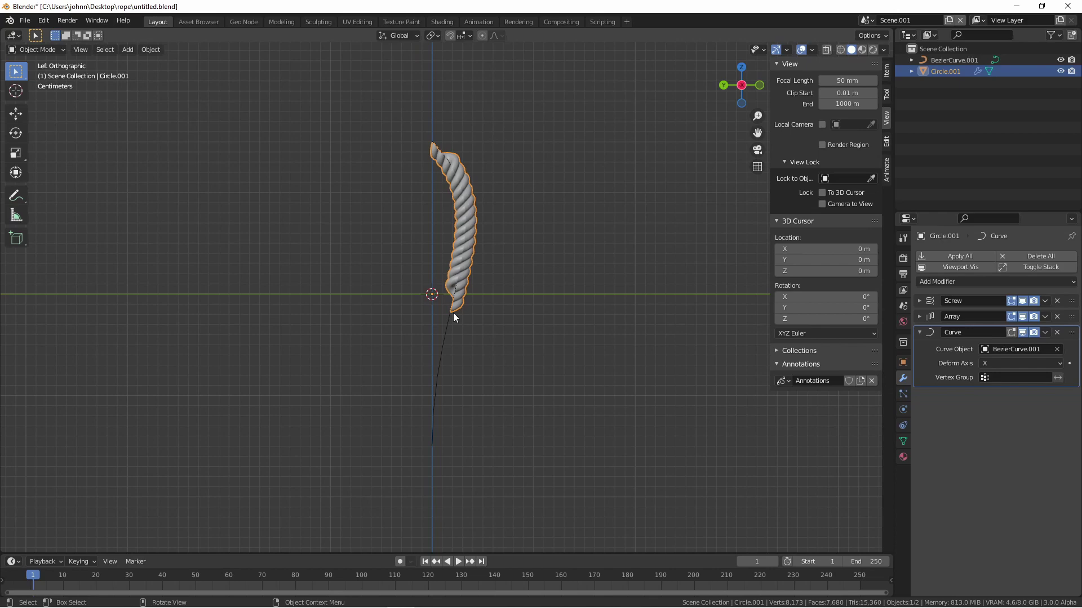
- Clear the location of the rope and the curve, and slide the rope along the curve by moving it on Z
drag(486, 366, 377, 218)
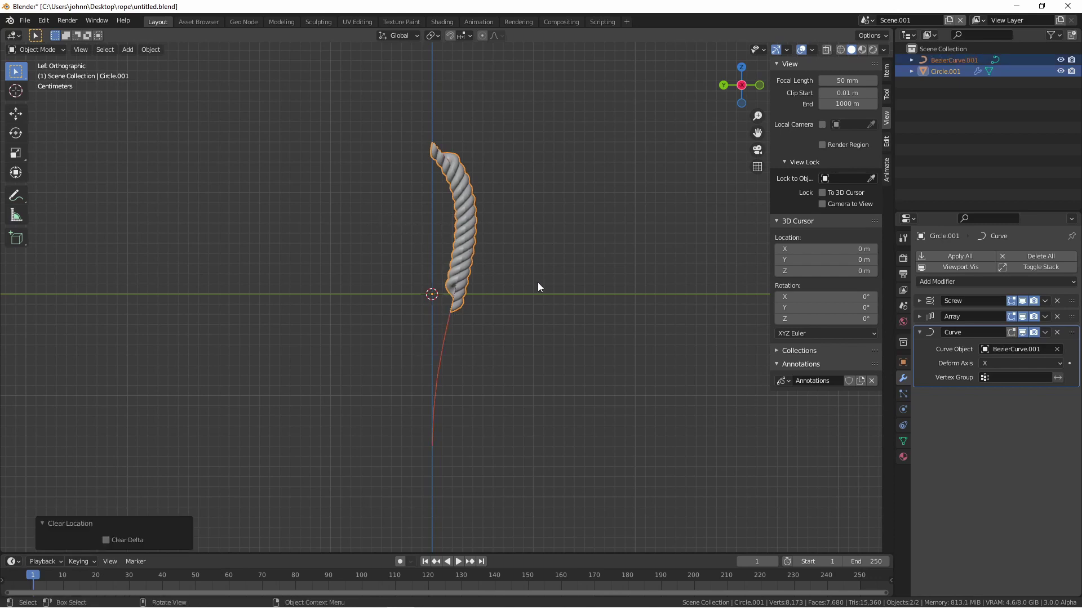
click(437, 273)
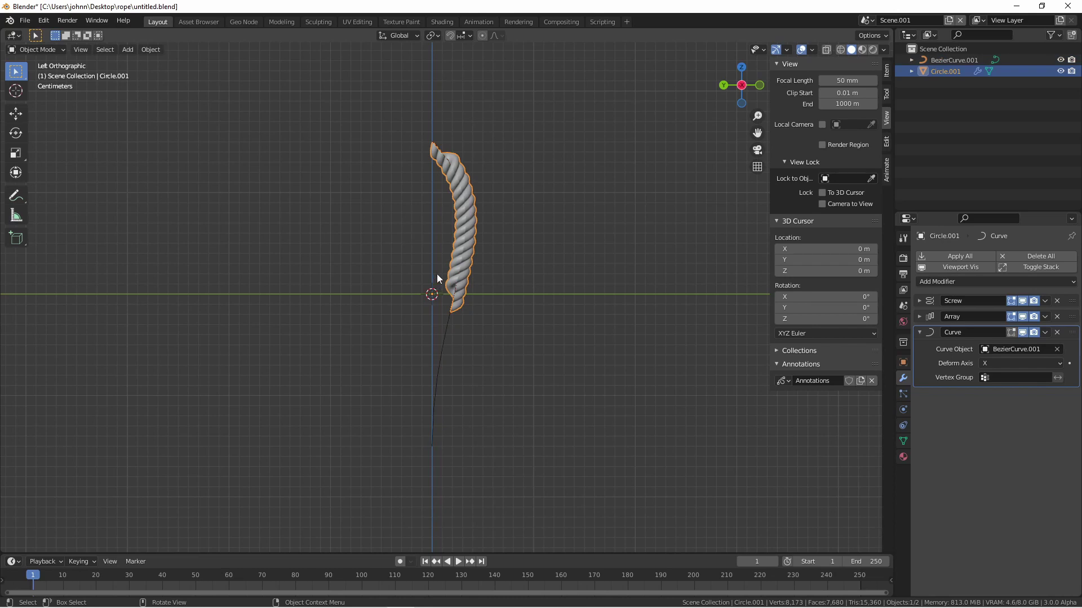
key(g)
key(z)
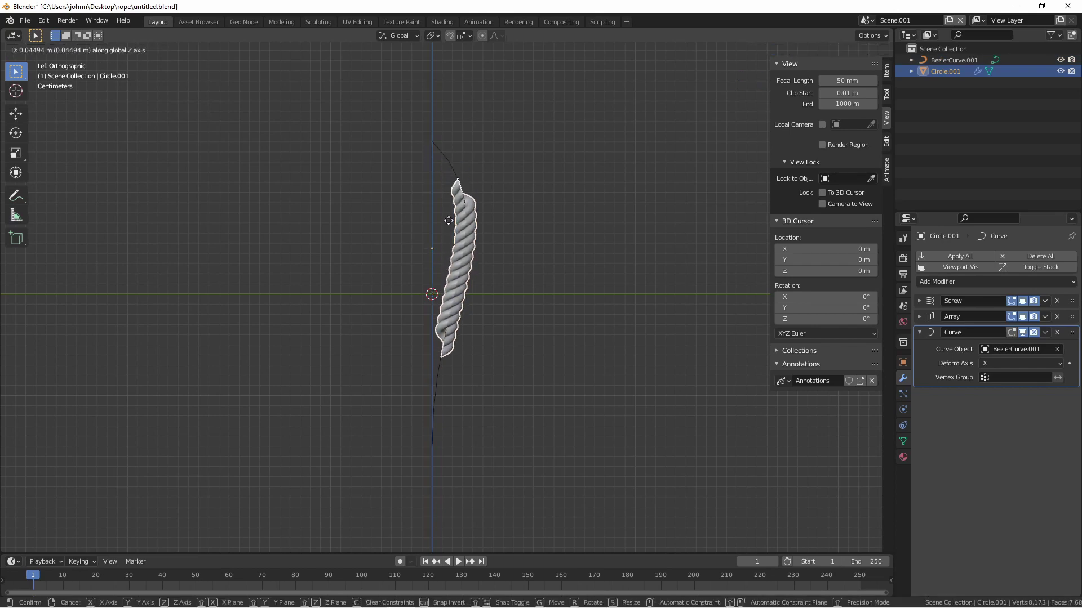
click(452, 220)
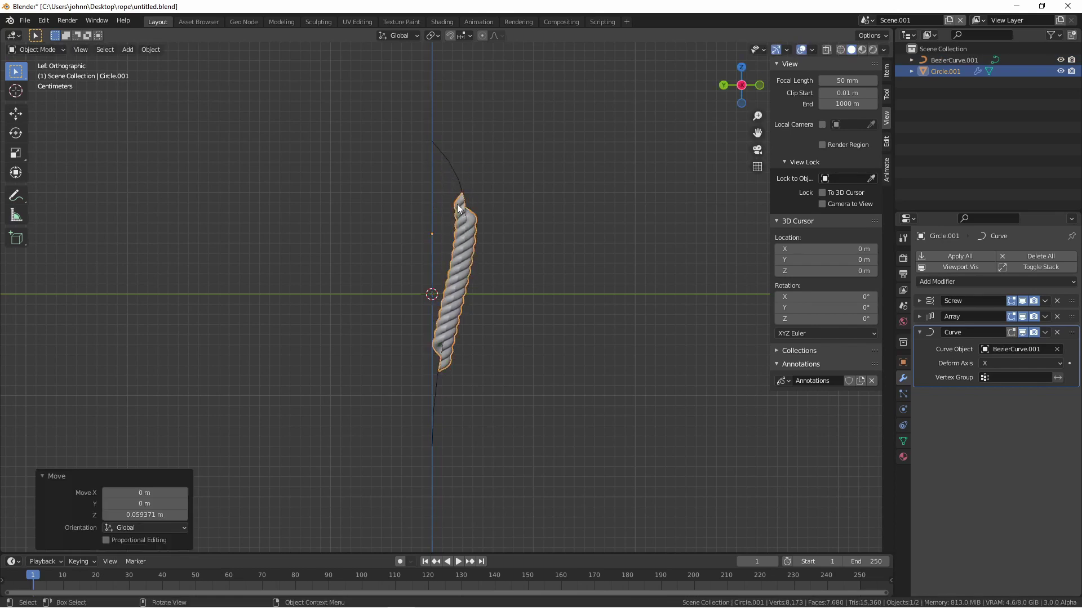
- Set the rope's Array modifier to Fit Curve using the Bezier curve as the length reference
click(920, 316)
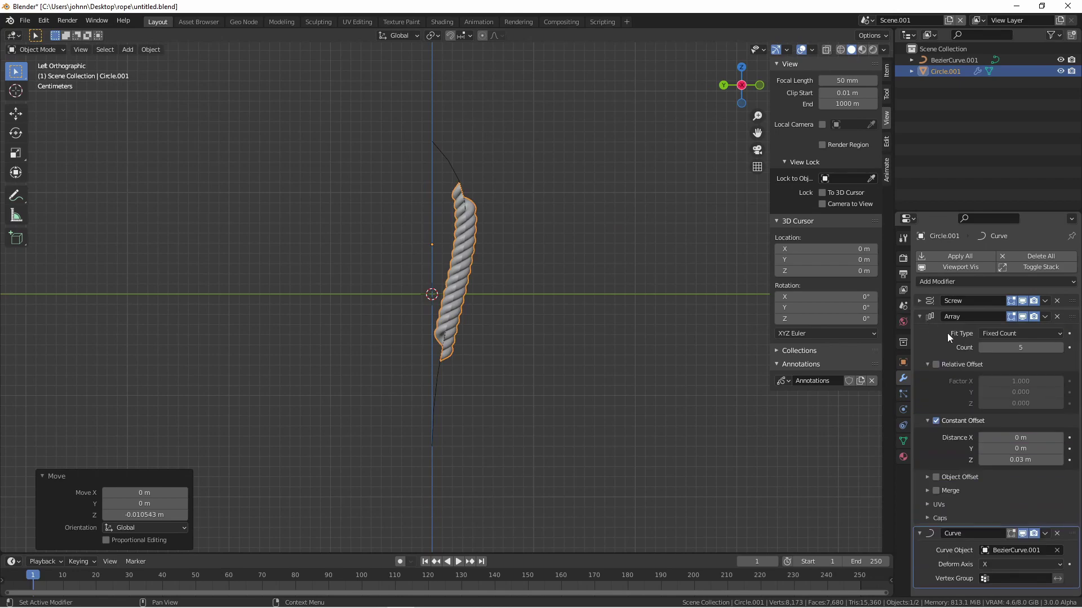
click(1008, 333)
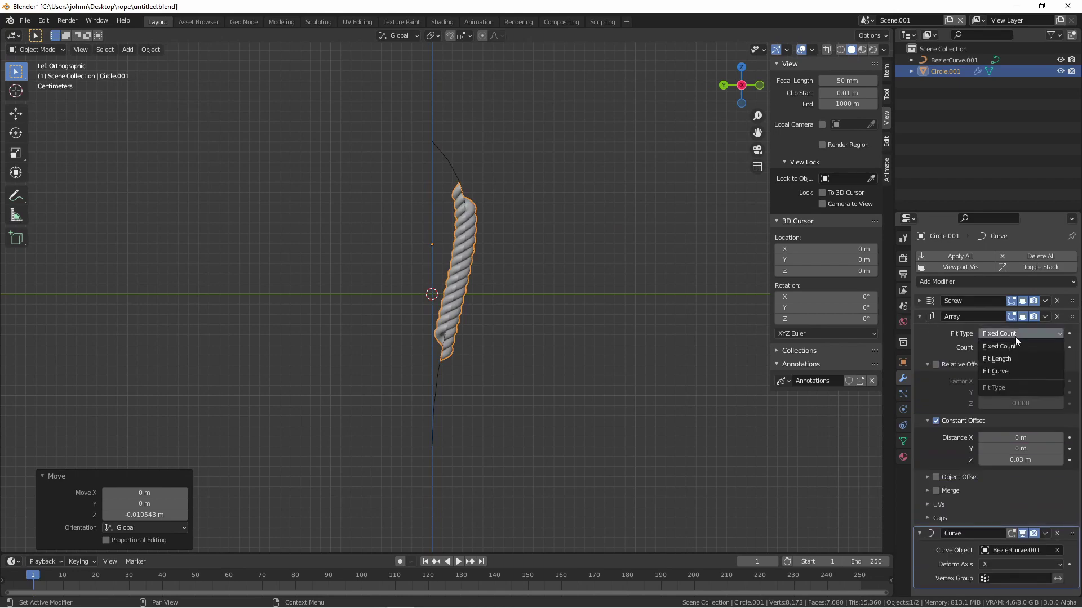
click(1009, 369)
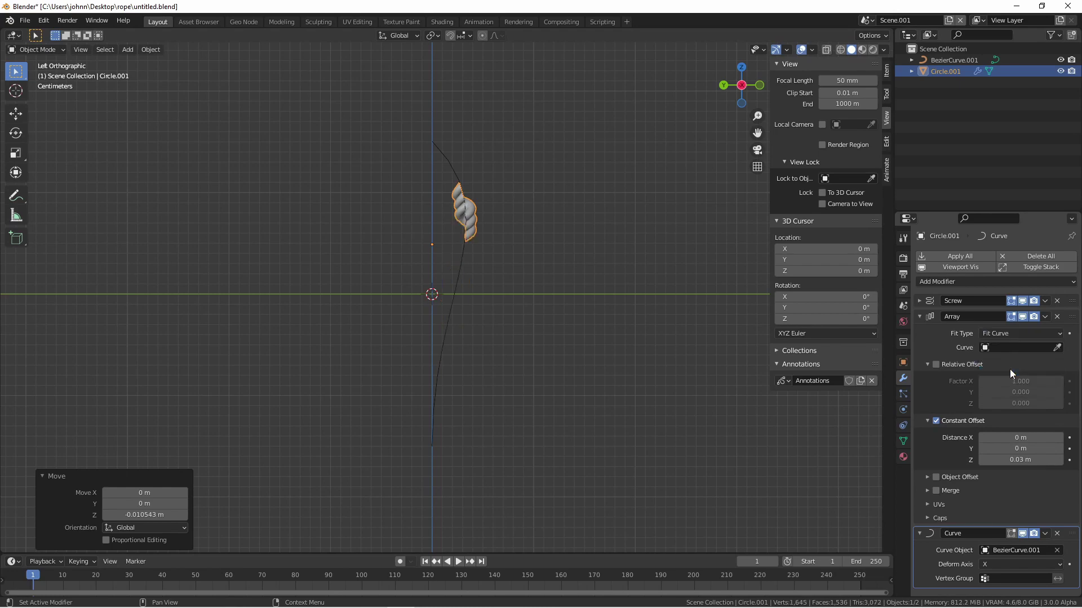
click(1057, 348)
click(454, 286)
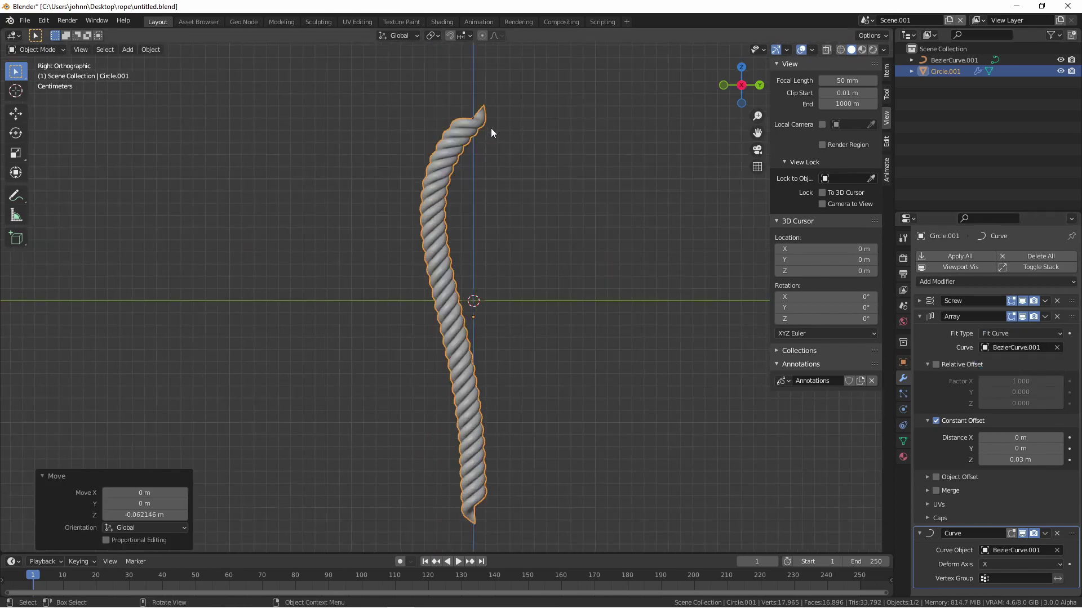
- Edit the Bezier curve by extruding its upper end point outward along Y and rotating the new point's handles
click(472, 120)
key(Tab)
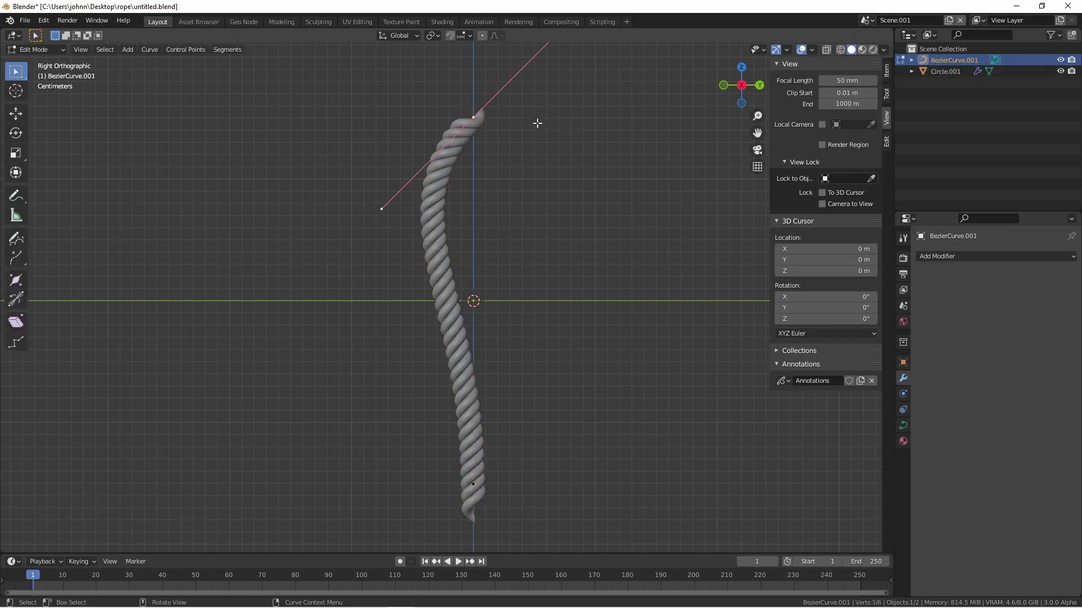
key(g)
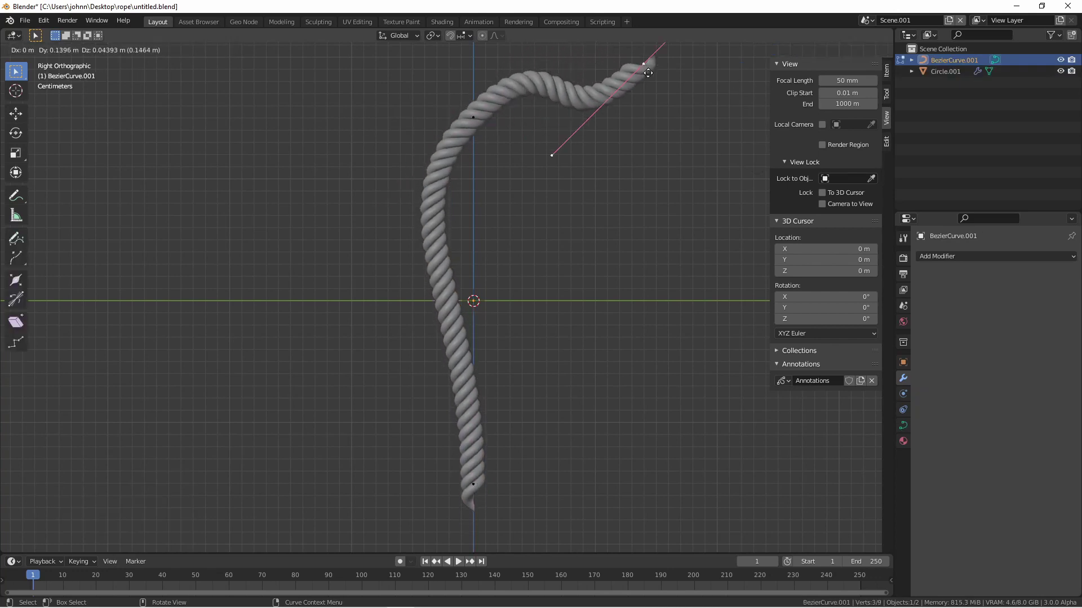
click(676, 120)
key(r)
click(679, 142)
- Extrude the curve's end point downward by about 0.22 m and rotate the new point's handles
key(e)
click(731, 412)
shift+middle_drag(650, 347, 445, 333)
key(r)
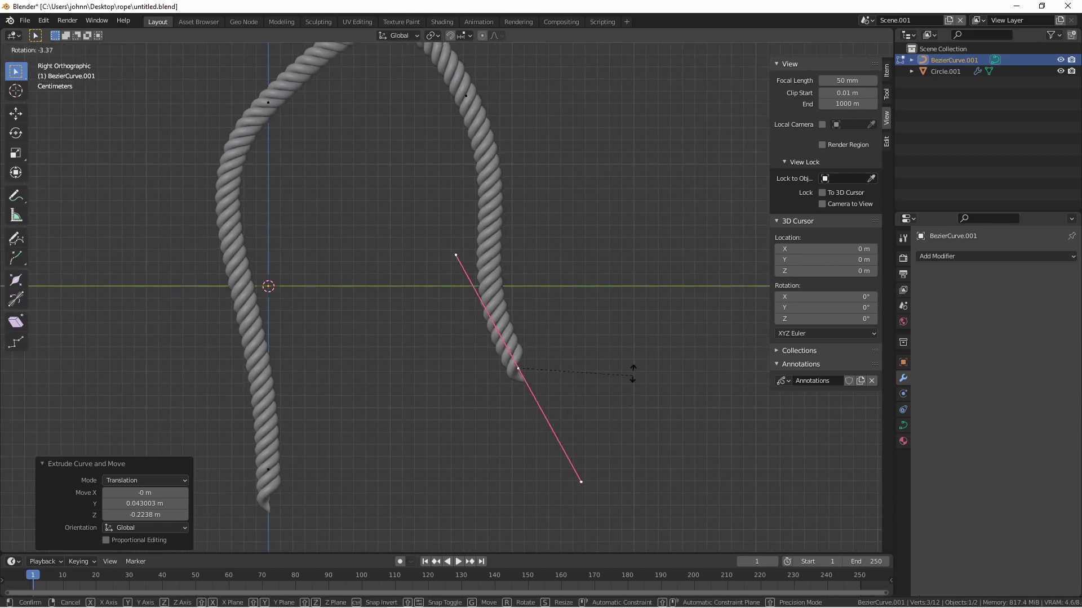
click(589, 341)
- Extend the curve back upward with a rotated point, extrude one more end point, and leave curve editing
key(e)
click(721, 131)
key(r)
click(625, 111)
key(e)
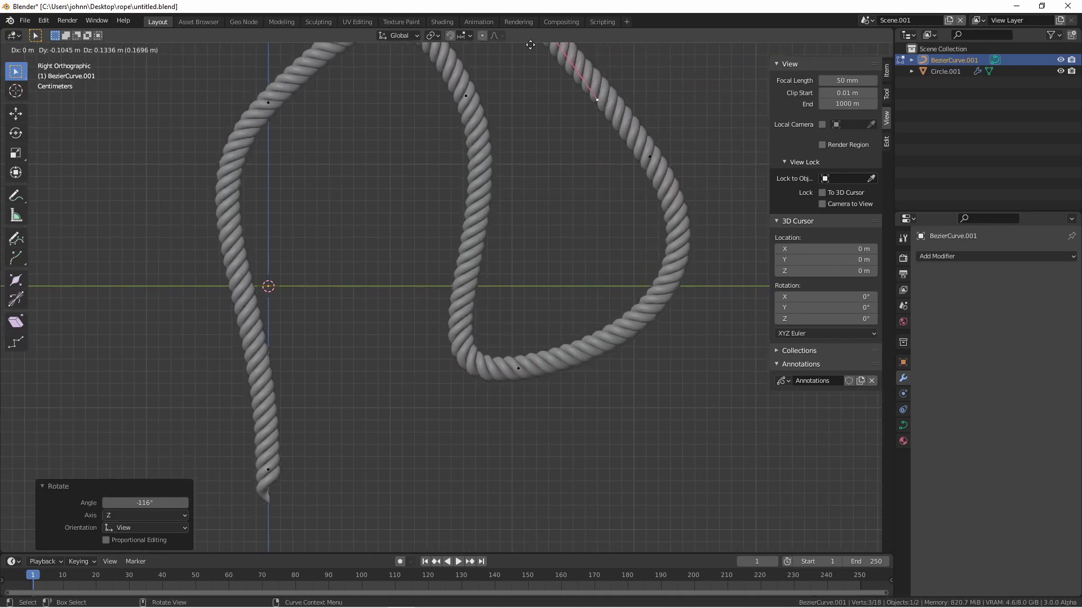
click(563, 332)
key(Tab)
- Enable Merge on the rope's Array modifier with a distance of 0.0005 m and inspect the seams between copies
middle_drag(564, 332, 732, 339)
scroll(729, 299, up, 2)
middle_drag(724, 289, 726, 233)
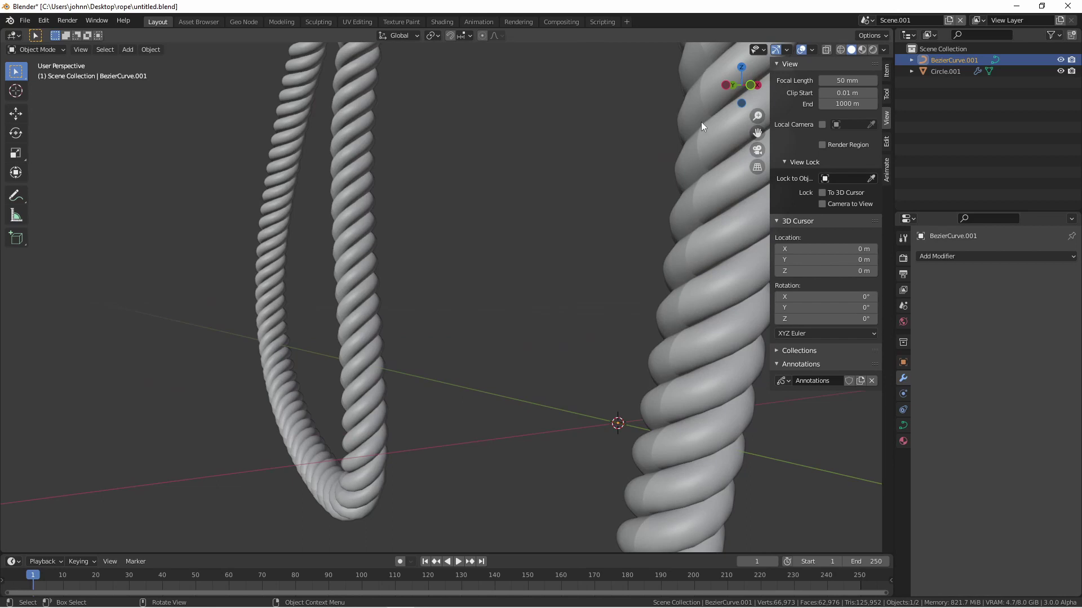
click(713, 182)
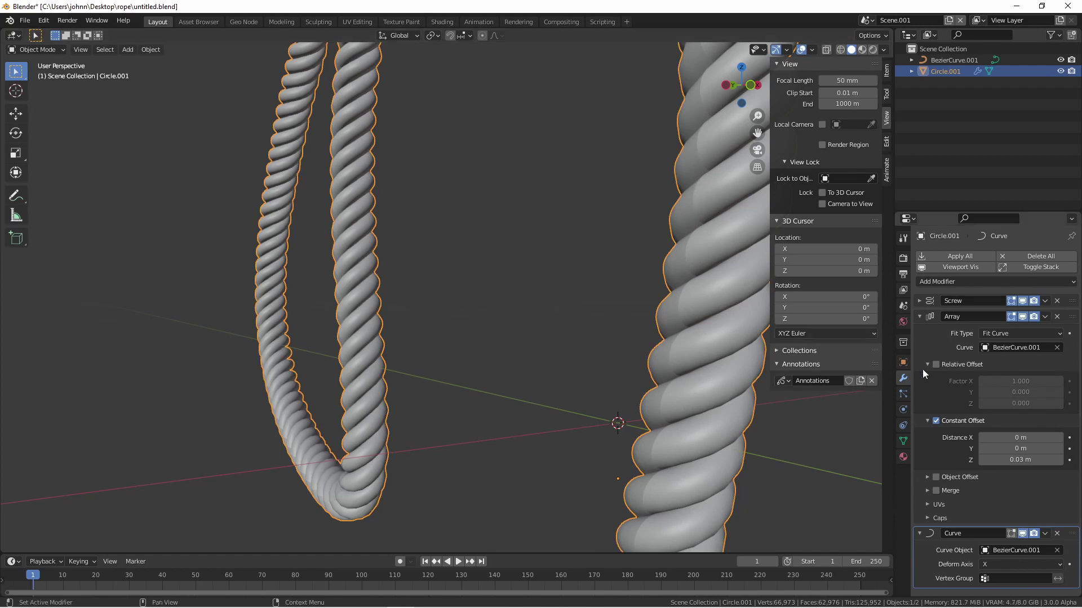
click(936, 491)
click(927, 491)
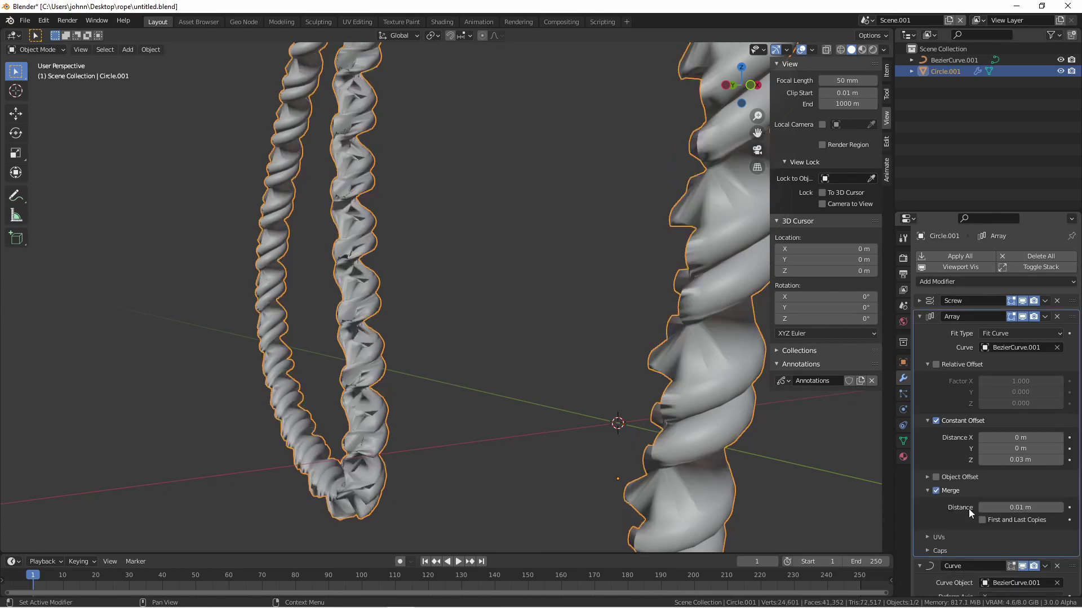
click(1014, 507)
text(0.0005)
key(Return)
middle_drag(630, 336, 596, 258)
key(KP_3)
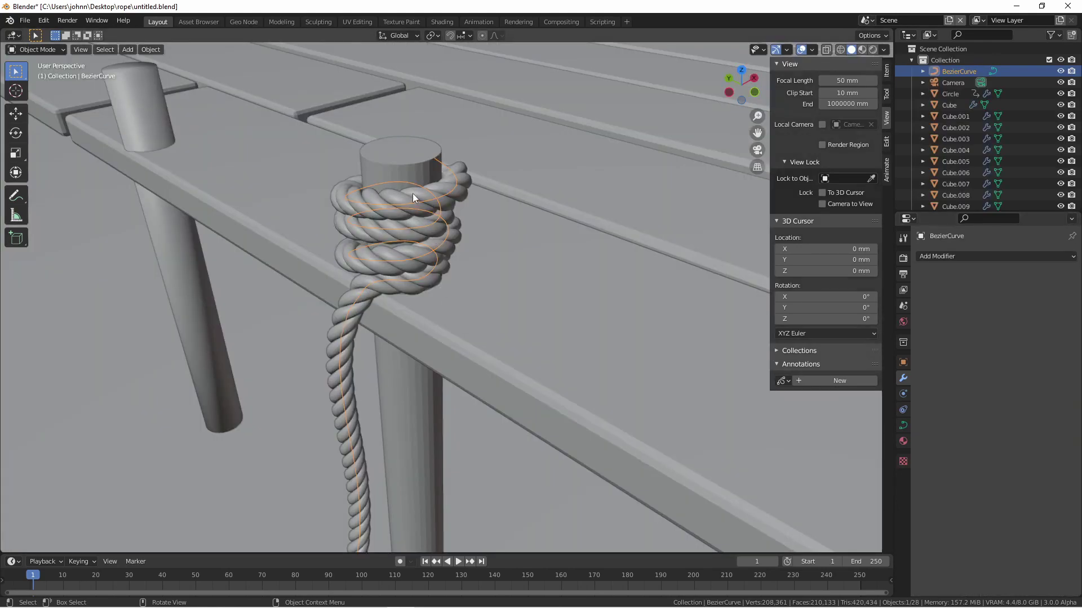
- In the dock scene, try moving the end control point of the curve that wraps the rope around the post
middle_drag(396, 301, 614, 323)
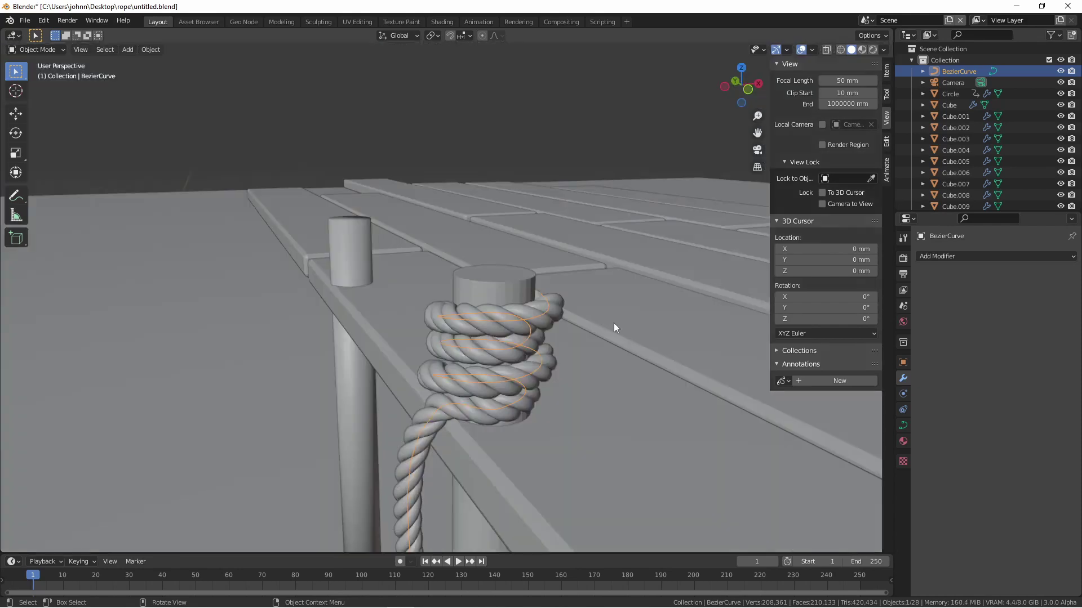
shift+middle_drag(530, 346, 363, 253)
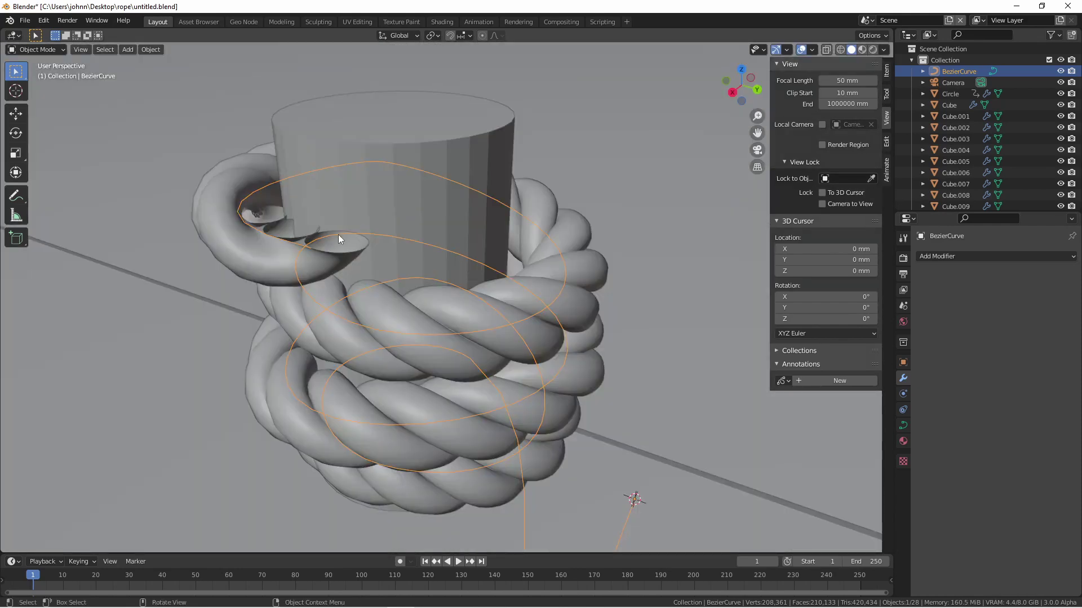
click(298, 247)
click(299, 248)
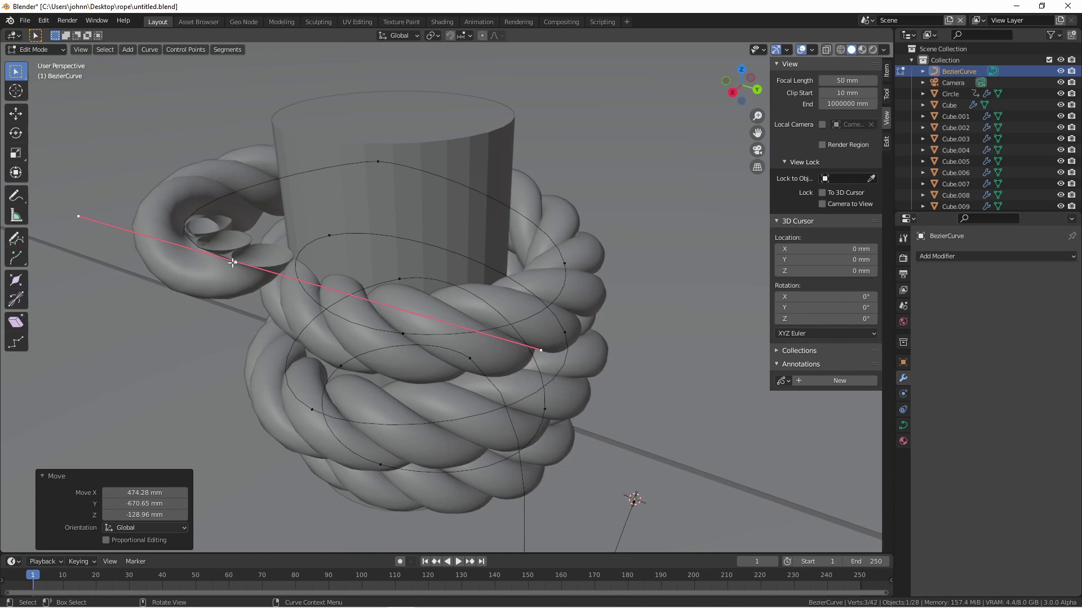
key(Tab)
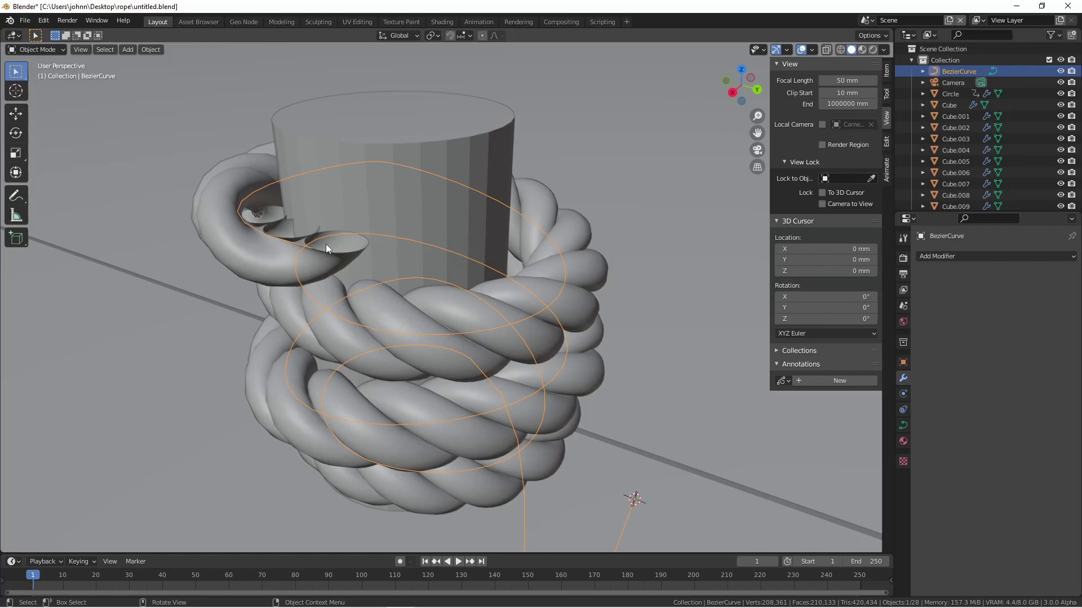
- Show the dock through the camera with rendered shading and unhide the hidden objects
middle_drag(584, 321, 462, 337)
scroll(424, 326, down, 4)
shift+middle_drag(105, 140, 253, 208)
scroll(249, 205, up, 12)
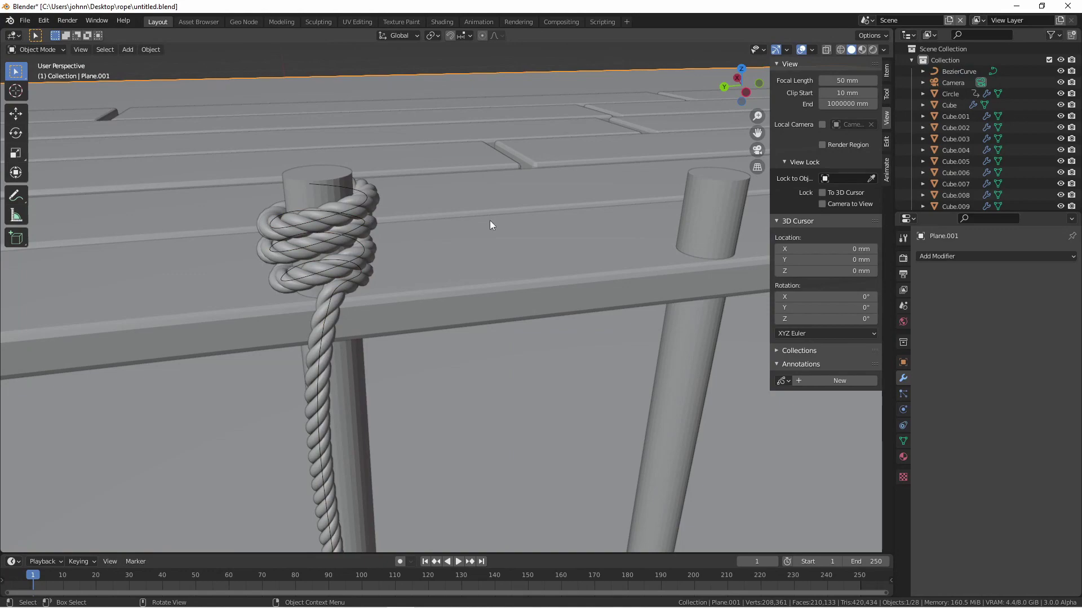
key(KP_0)
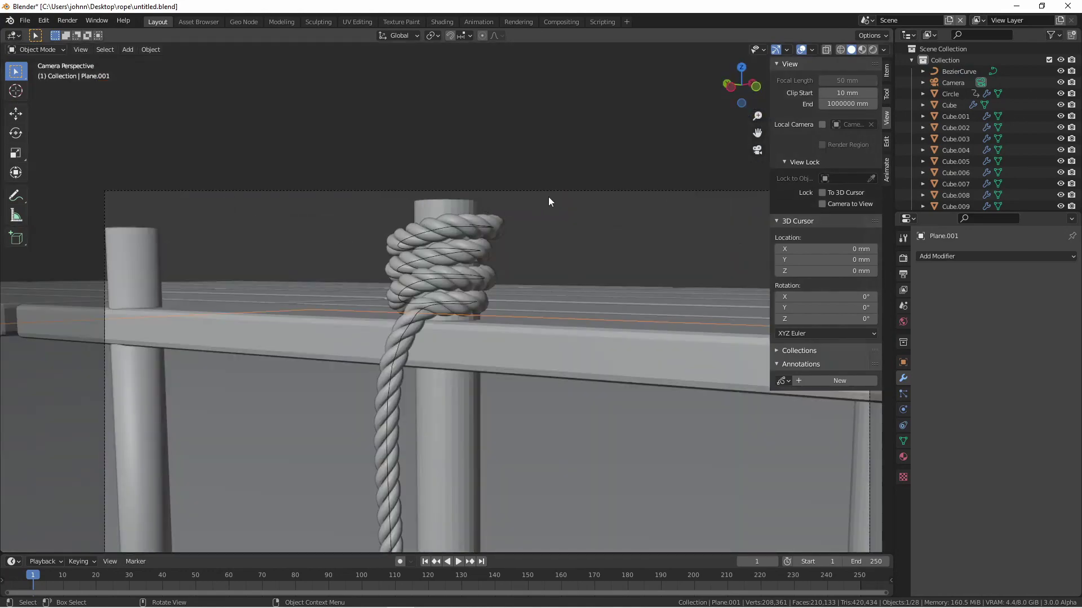
key(z)
click(581, 149)
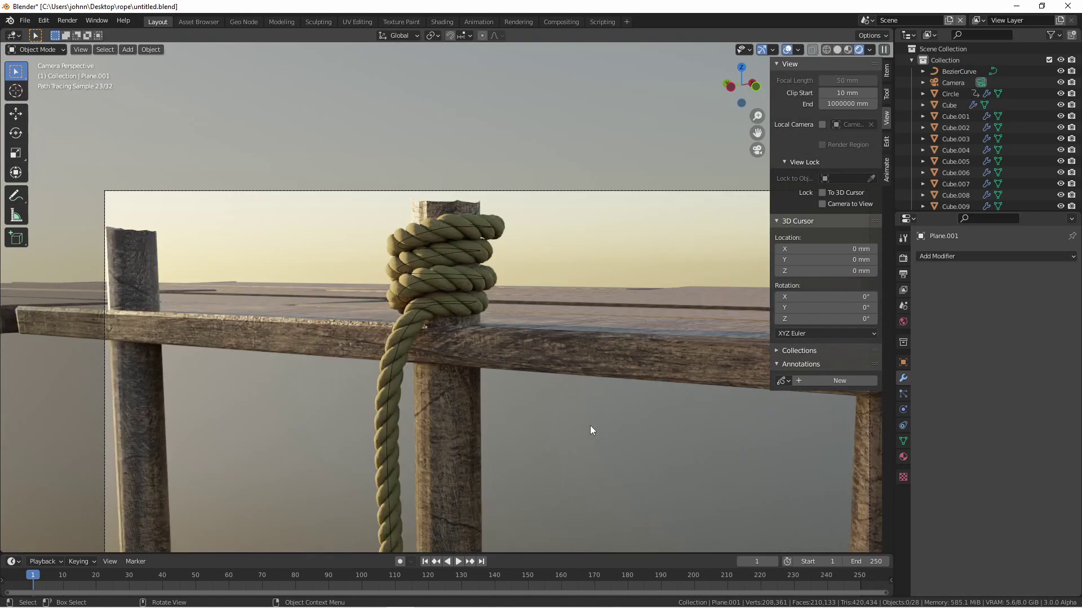
key(alt+h)
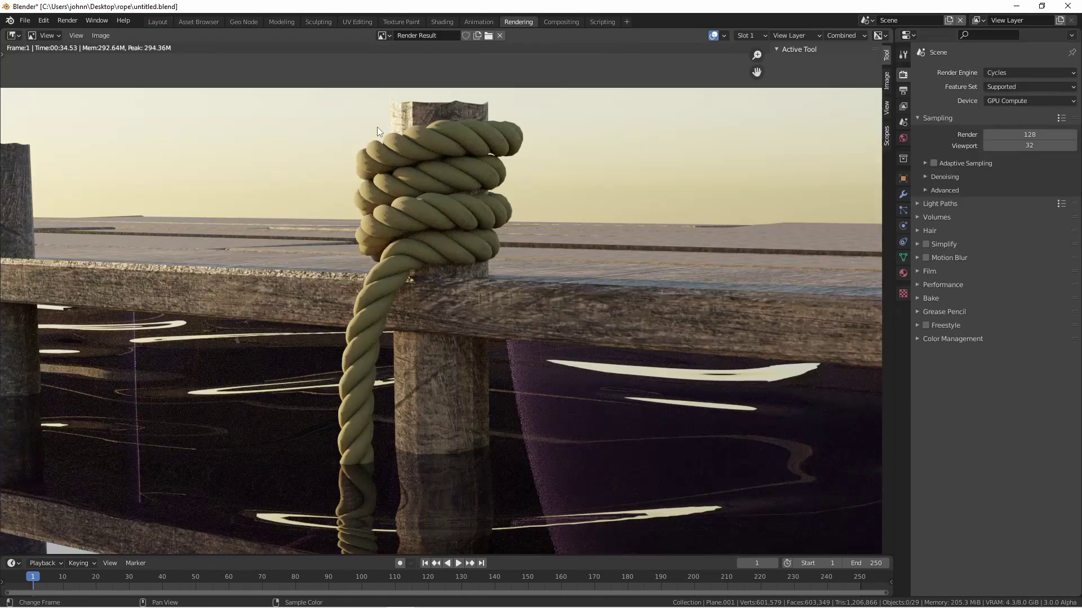